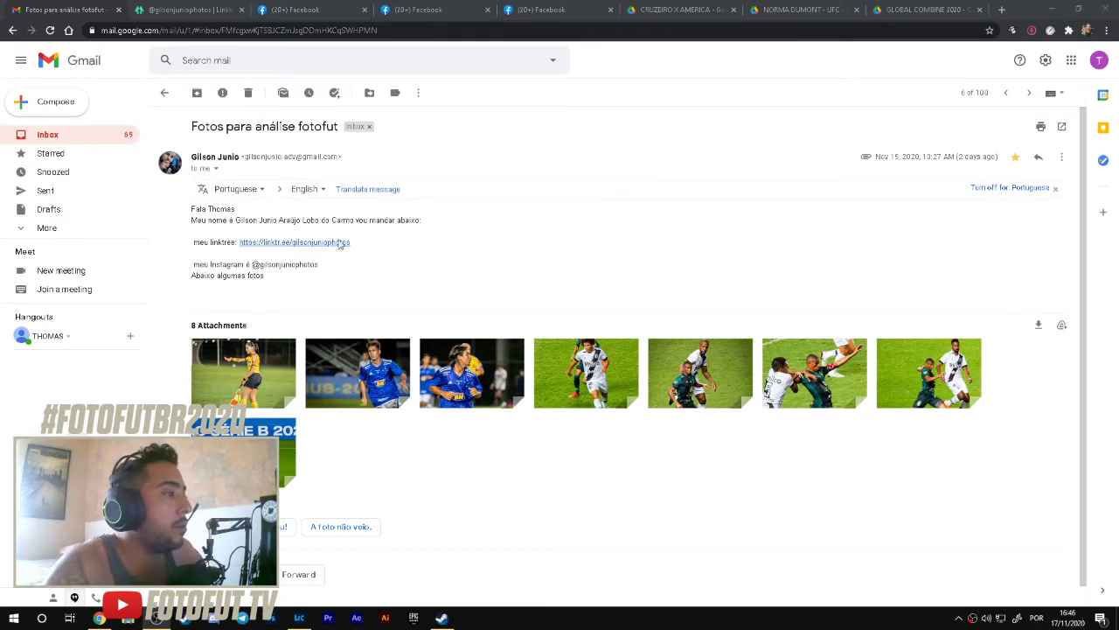
Step: Switch to Chrome and look through the shared Drive folders CRUZEIRO X AMERICA, NORMA DUMONT - UFC and GLOBAL COMBINE 2020
{"action": "left_click", "coordinate": [298, 617]}
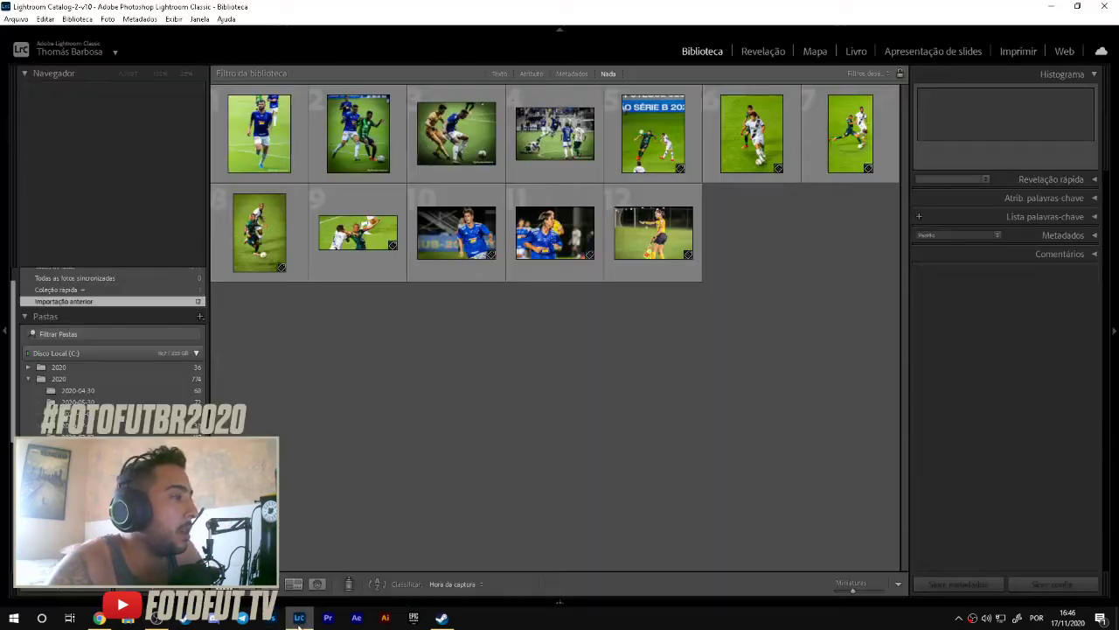
{"action": "left_click", "coordinate": [99, 617]}
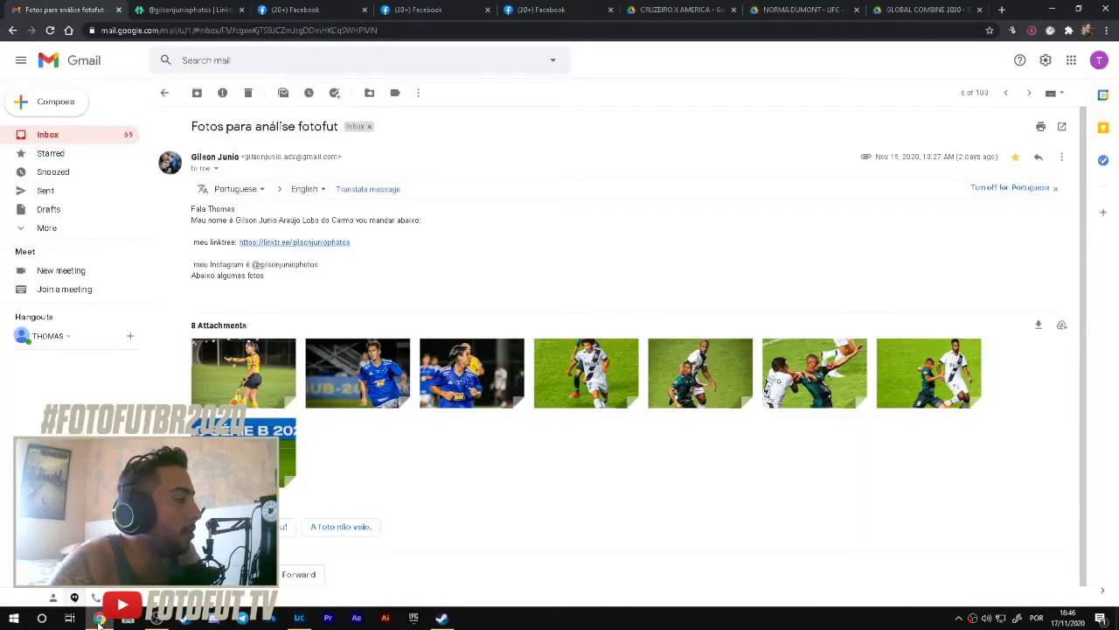
{"action": "left_click", "coordinate": [533, 8]}
{"action": "left_click", "coordinate": [674, 7]}
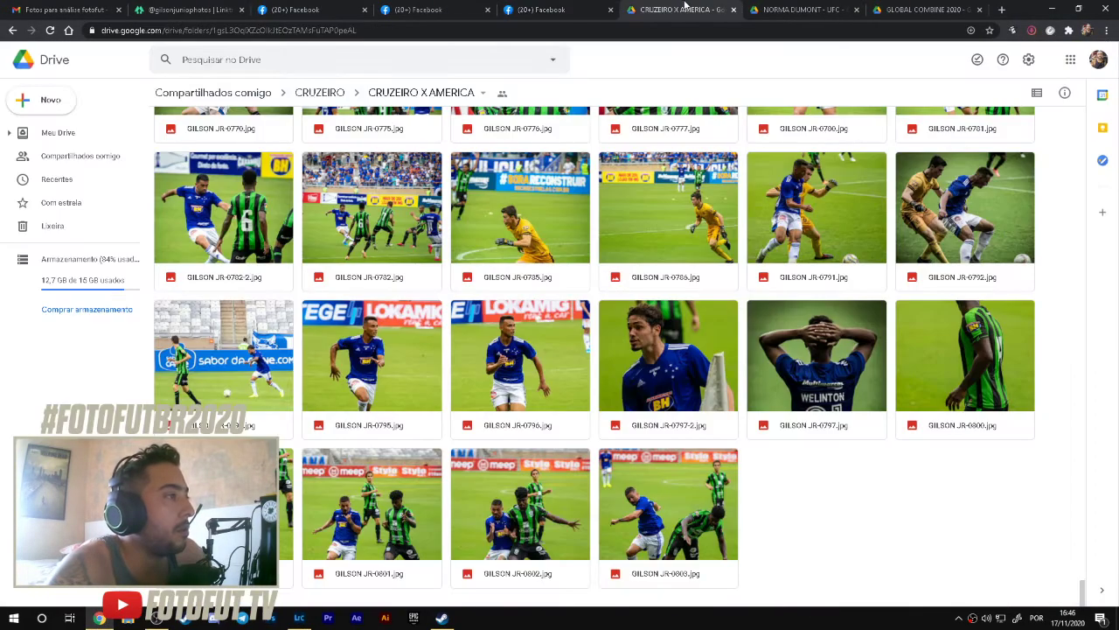
{"action": "scroll", "coordinate": [657, 350], "scroll_direction": "down", "scroll_amount": 5}
{"action": "scroll", "coordinate": [657, 344], "scroll_direction": "up", "scroll_amount": 20}
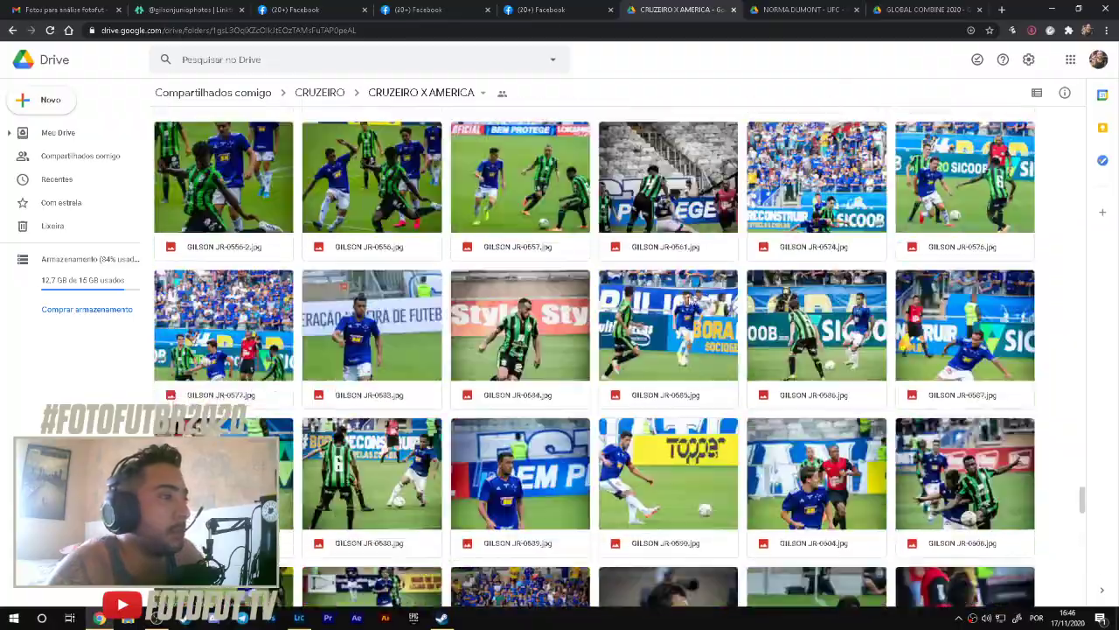
{"action": "scroll", "coordinate": [695, 250], "scroll_direction": "up", "scroll_amount": 20}
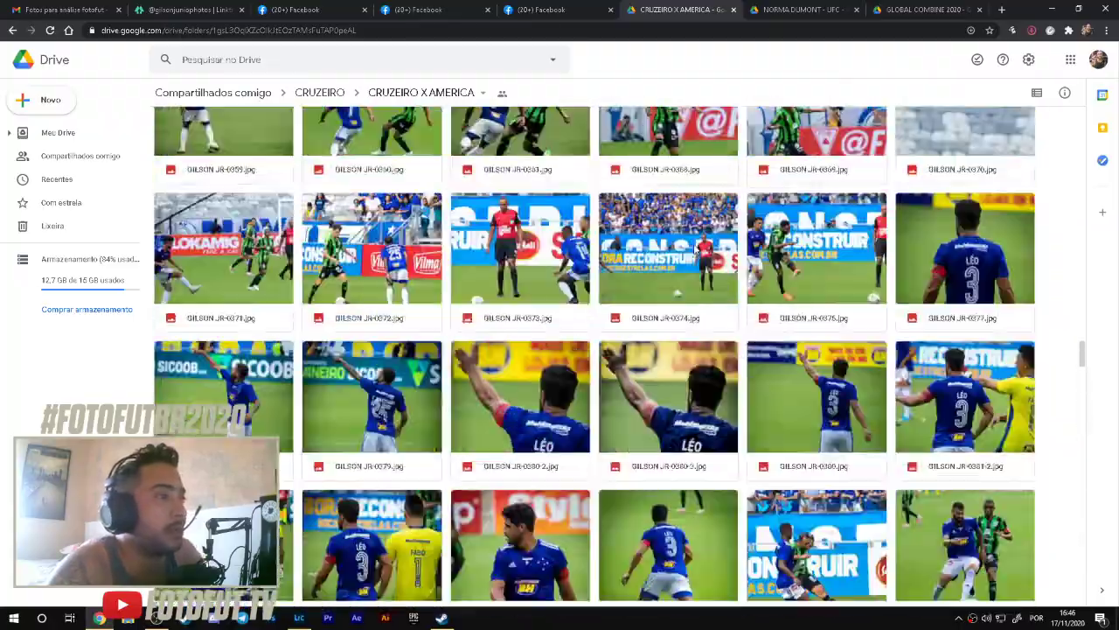
{"action": "scroll", "coordinate": [549, 278], "scroll_direction": "up", "scroll_amount": 15}
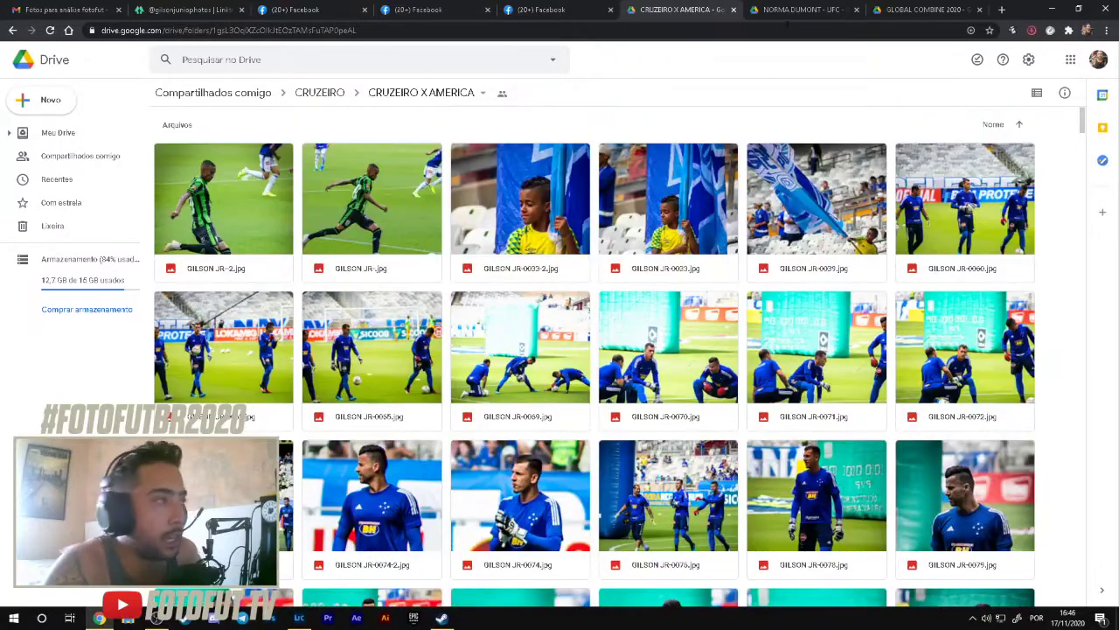
{"action": "left_click", "coordinate": [805, 9]}
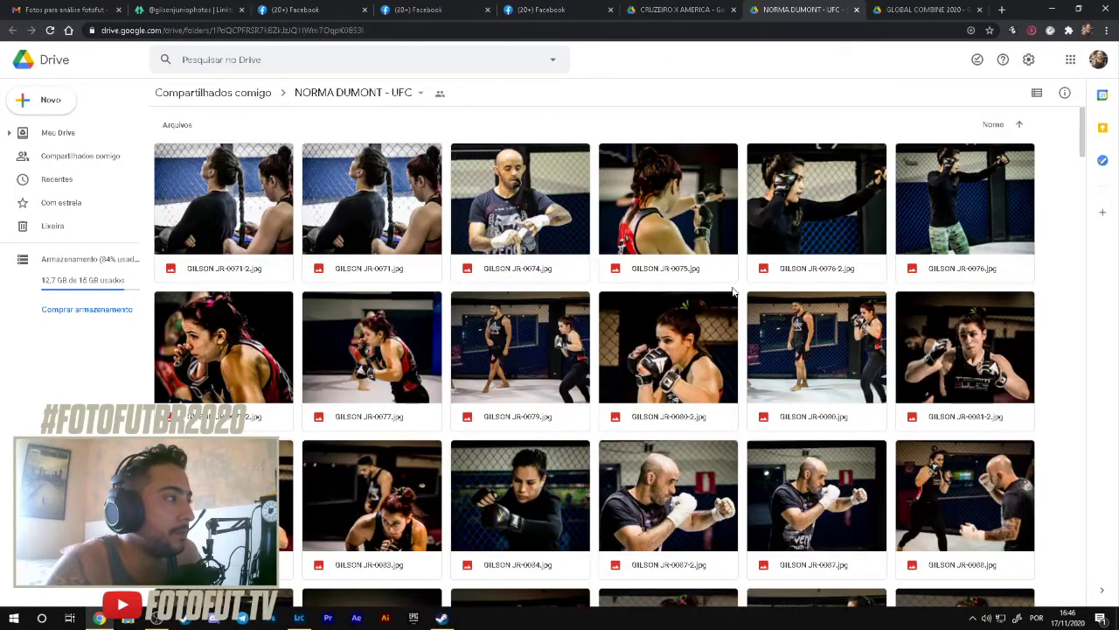
{"action": "left_click", "coordinate": [919, 9]}
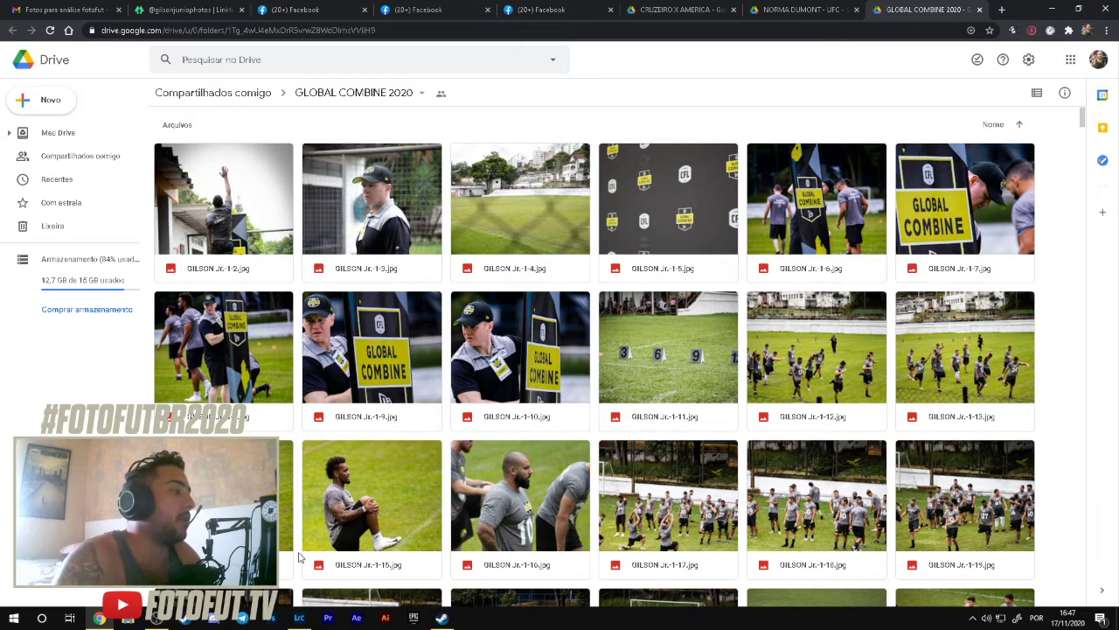
Step: Switch to Lightroom Classic and review the first five imported football photos one by one at full view
{"action": "left_click", "coordinate": [299, 615]}
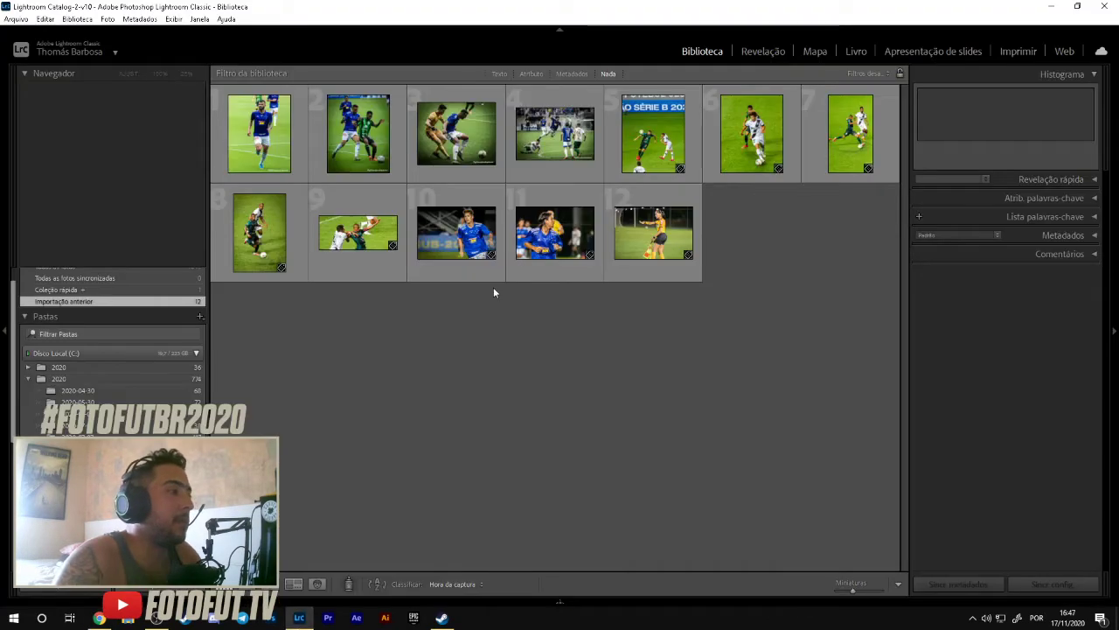
{"action": "double_click", "coordinate": [283, 144]}
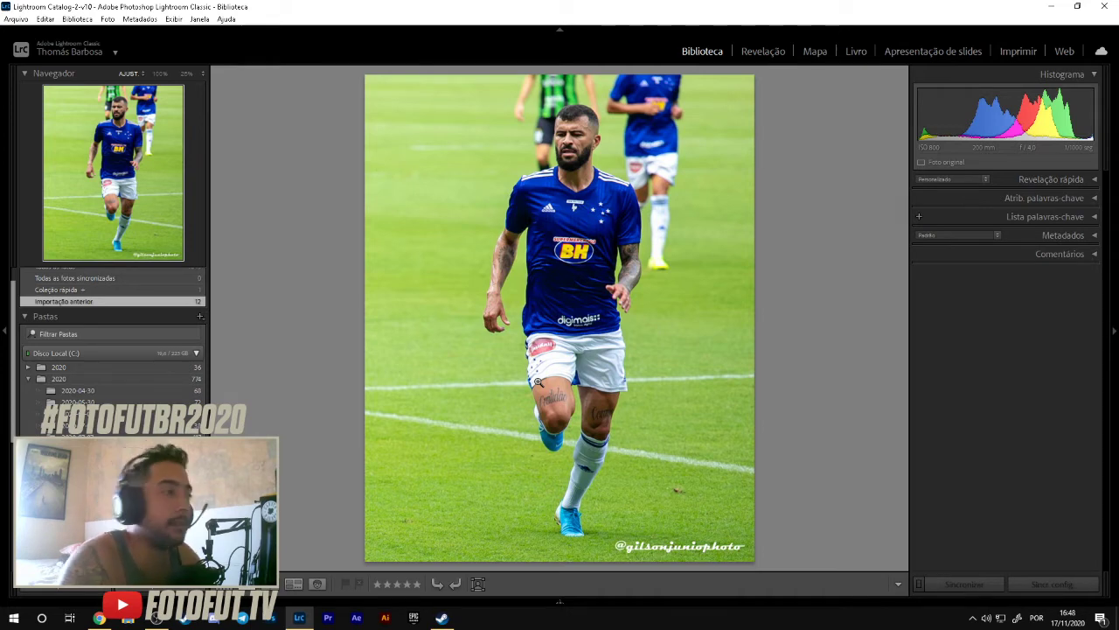
{"action": "key", "text": "Right"}
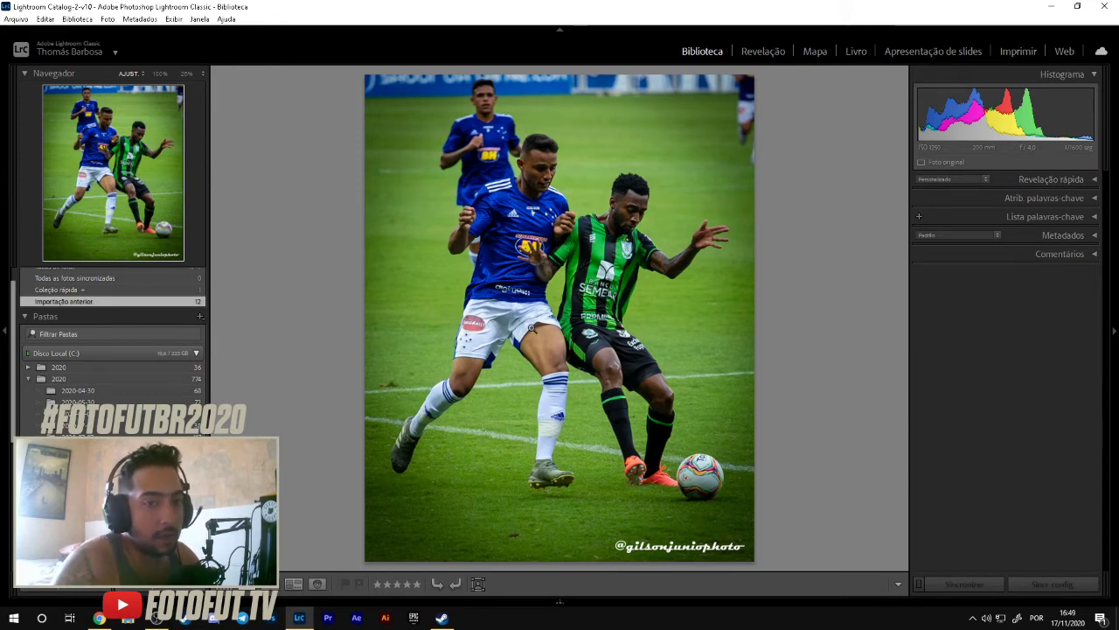
{"action": "key", "text": "Right"}
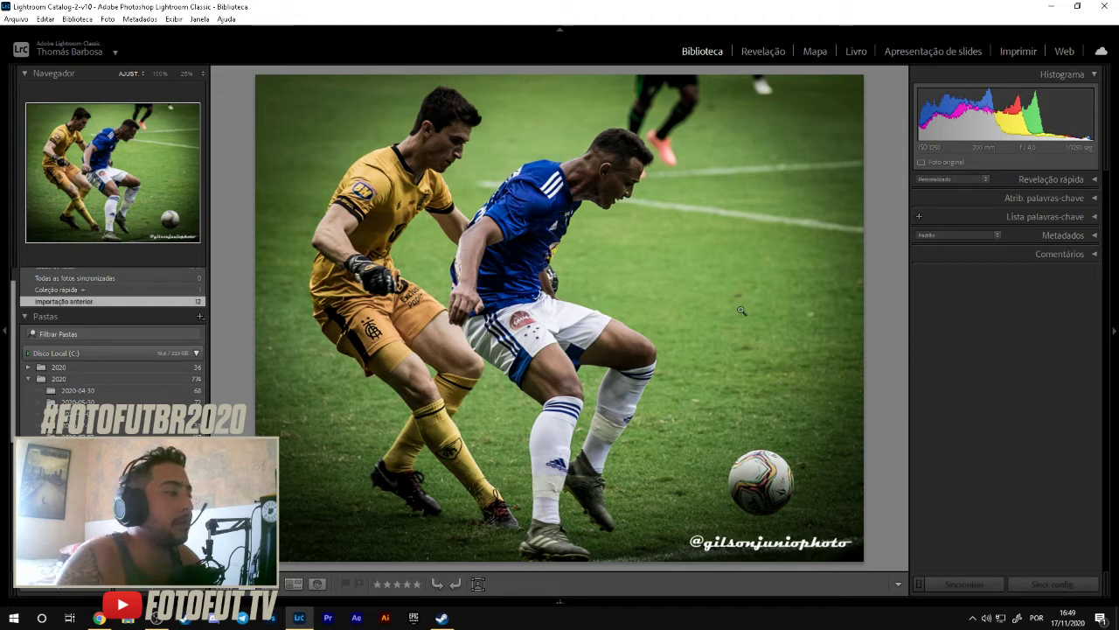
{"action": "key", "text": "Right"}
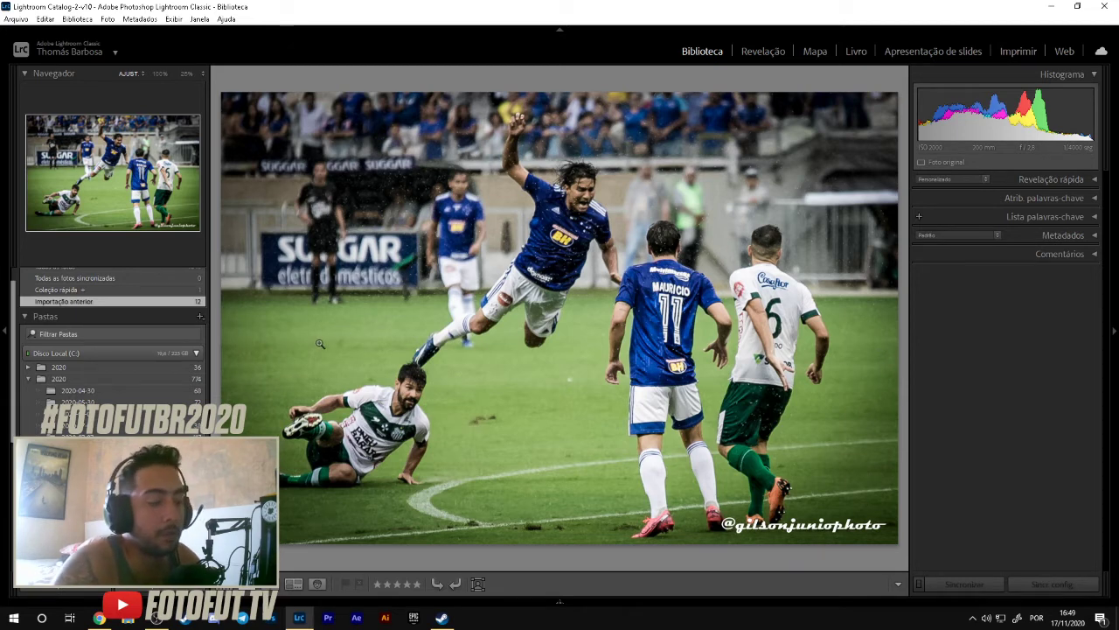
{"action": "key", "text": "Right"}
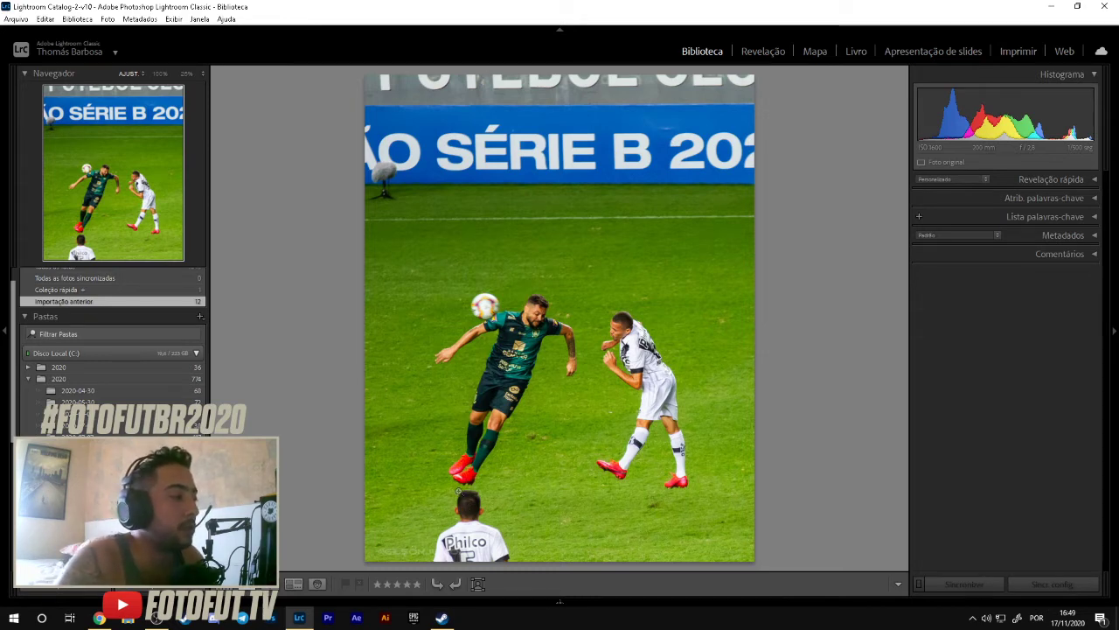
Step: Crop the SÉRIE B heading photo in Develop at its original aspect ratio, cutting out the foreground player at the lower edge
{"action": "left_click", "coordinate": [763, 51]}
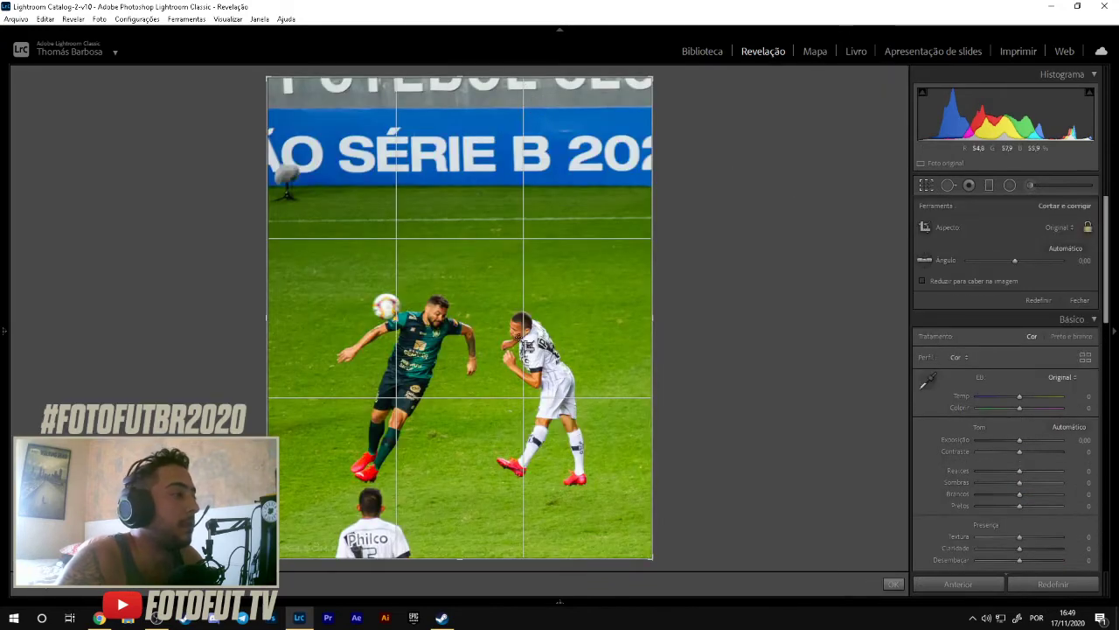
{"action": "left_click_drag", "start_coordinate": [472, 561], "coordinate": [465, 525]}
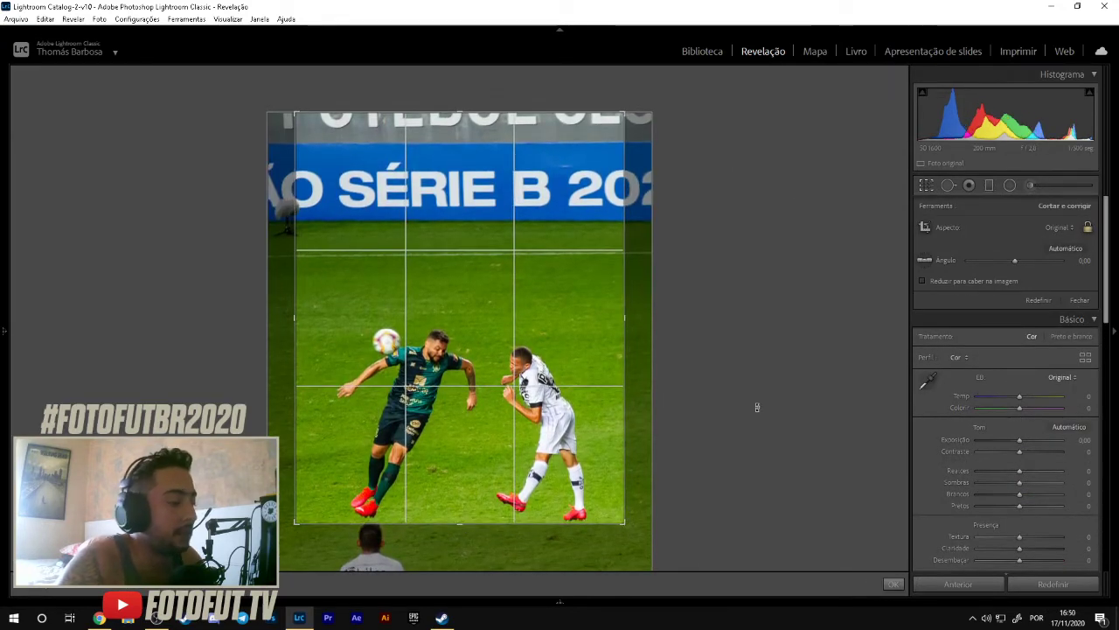
{"action": "key", "text": "Return"}
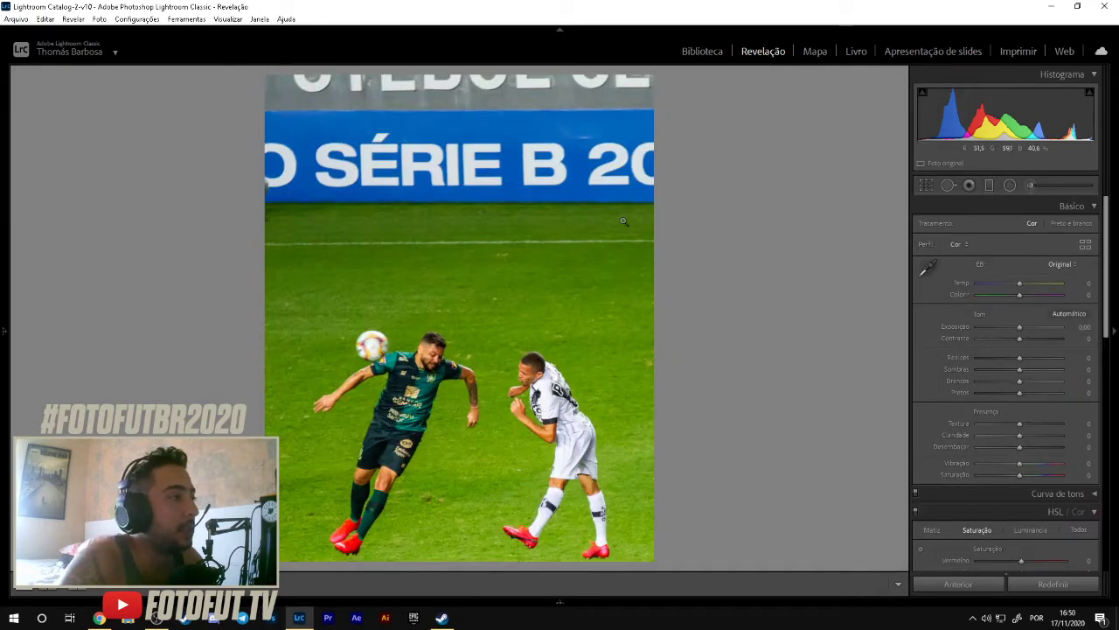
Step: Unlock the crop's aspect ratio and trim the heading photo's upper part to just above the ball, removing the advertising board
{"action": "left_click", "coordinate": [929, 185]}
{"action": "left_click", "coordinate": [1087, 227]}
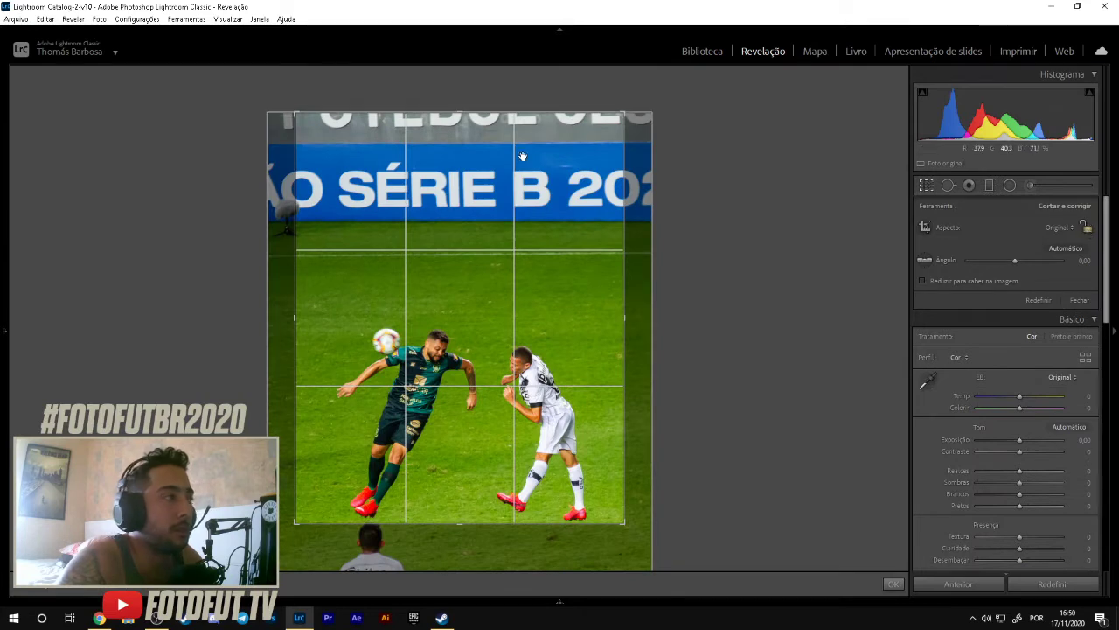
{"action": "left_click_drag", "start_coordinate": [514, 112], "coordinate": [514, 205]}
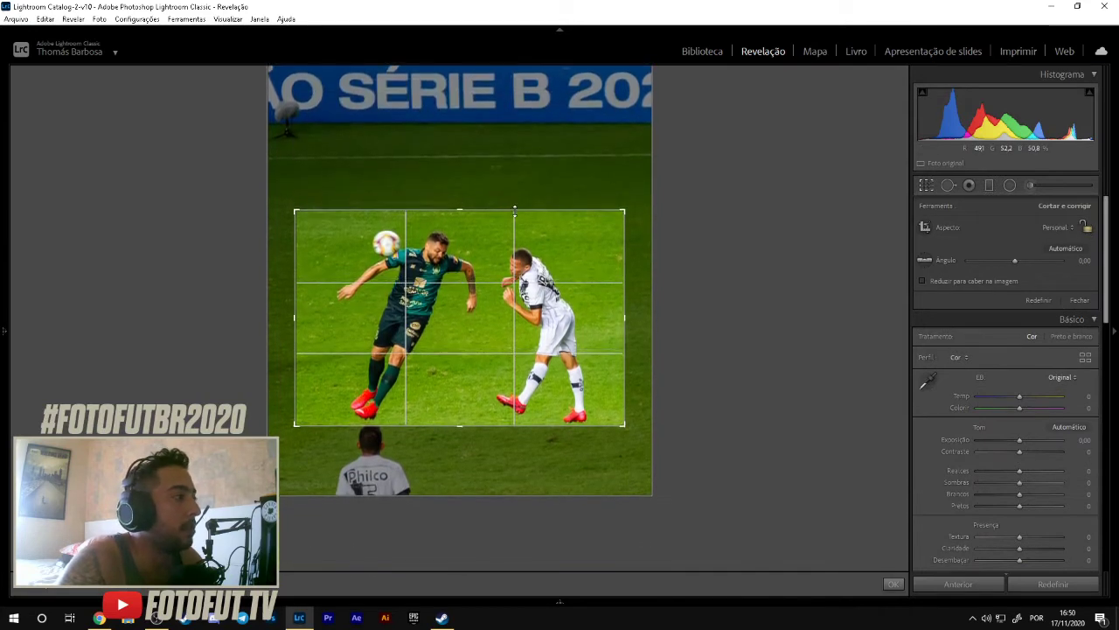
{"action": "key", "text": "Return"}
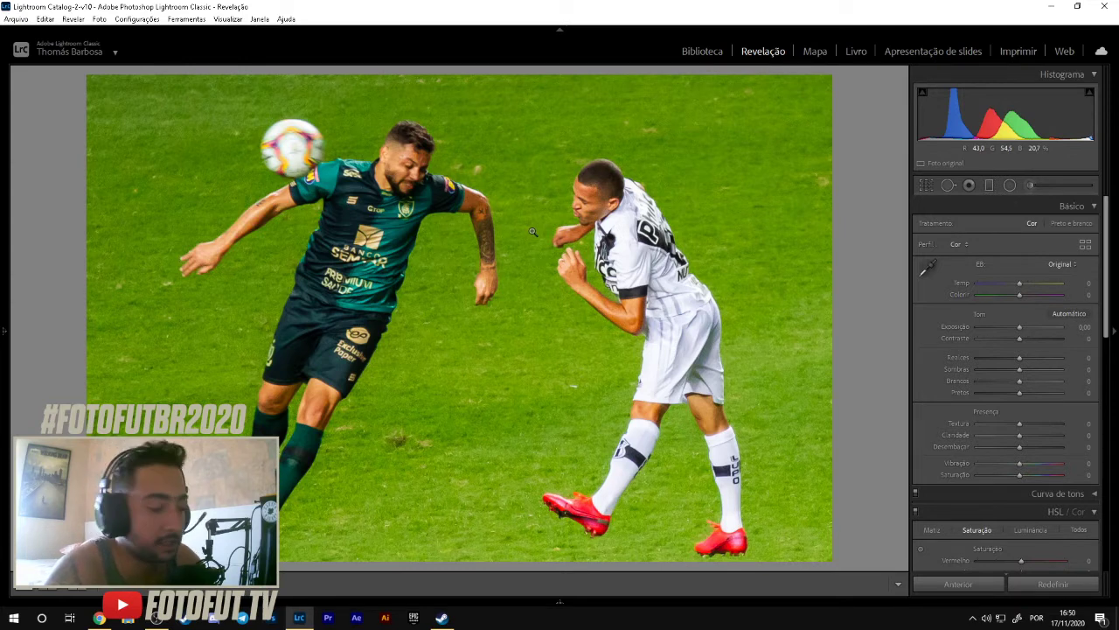
Step: Crop the next photo tighter around the Philco-shirted player, his marker and the ball, keeping the original aspect ratio, and compare it with the full frame
{"action": "key", "text": "Right"}
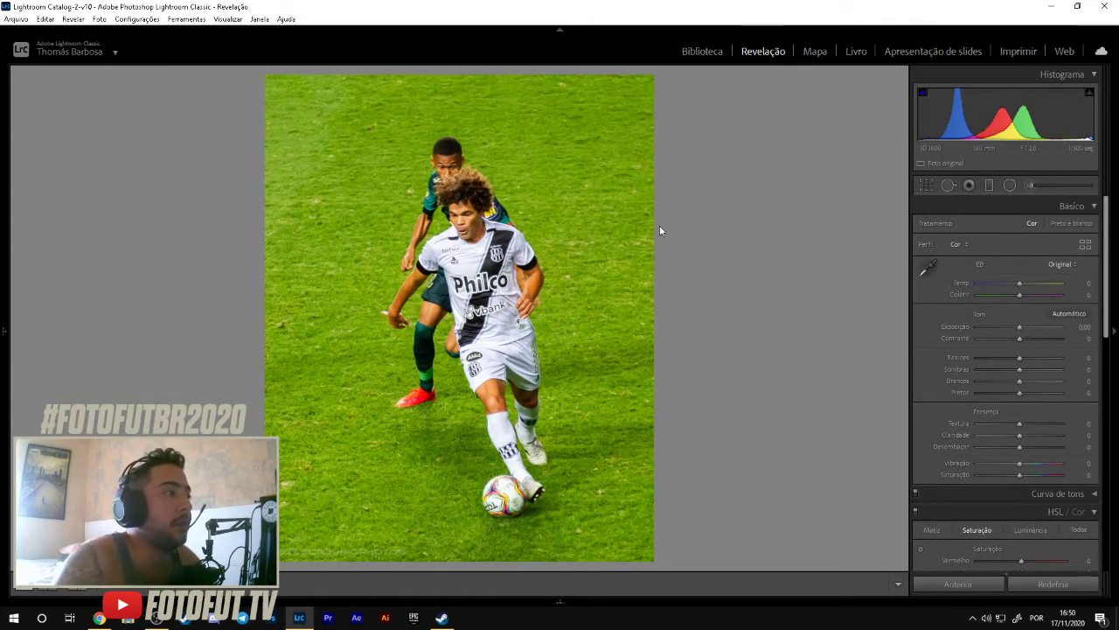
{"action": "left_click", "coordinate": [926, 184]}
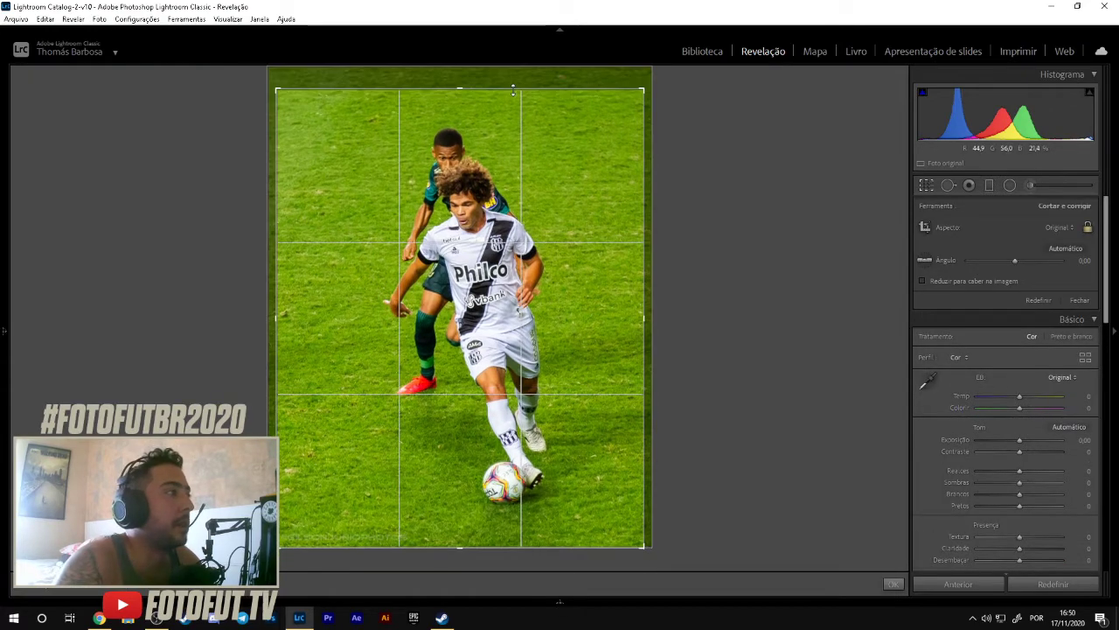
{"action": "left_click_drag", "start_coordinate": [427, 521], "coordinate": [427, 496]}
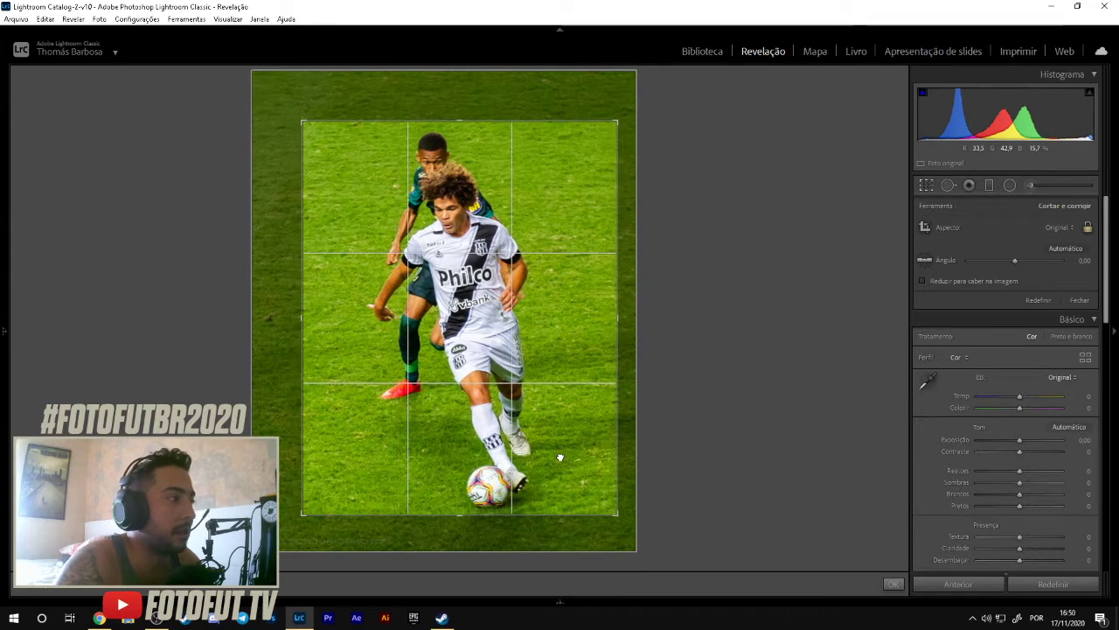
{"action": "key", "text": "Return"}
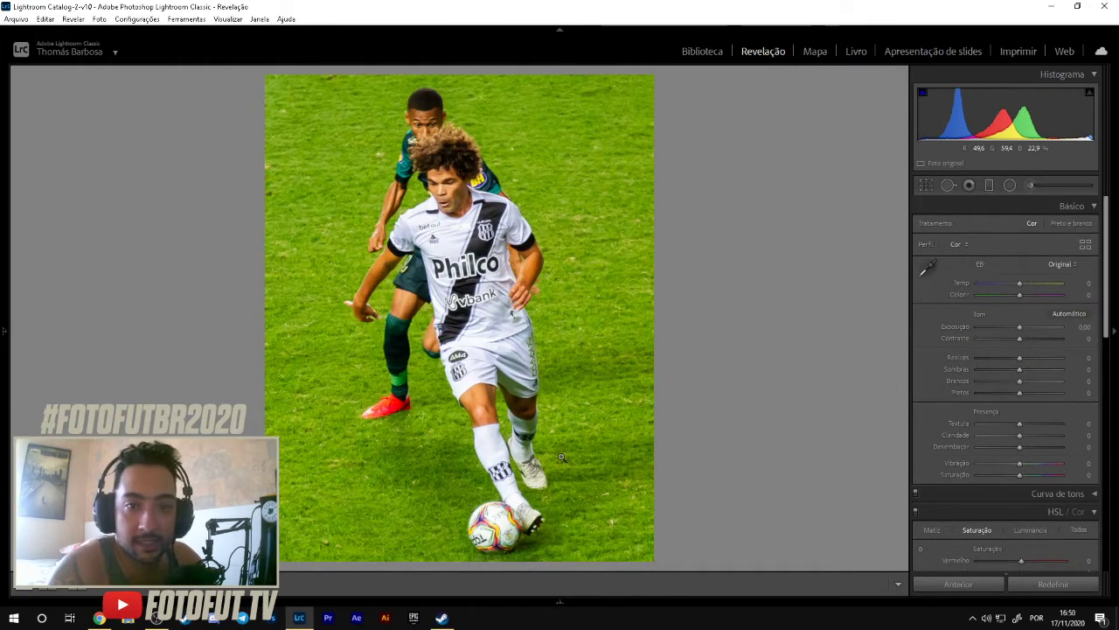
{"action": "left_click", "coordinate": [926, 184]}
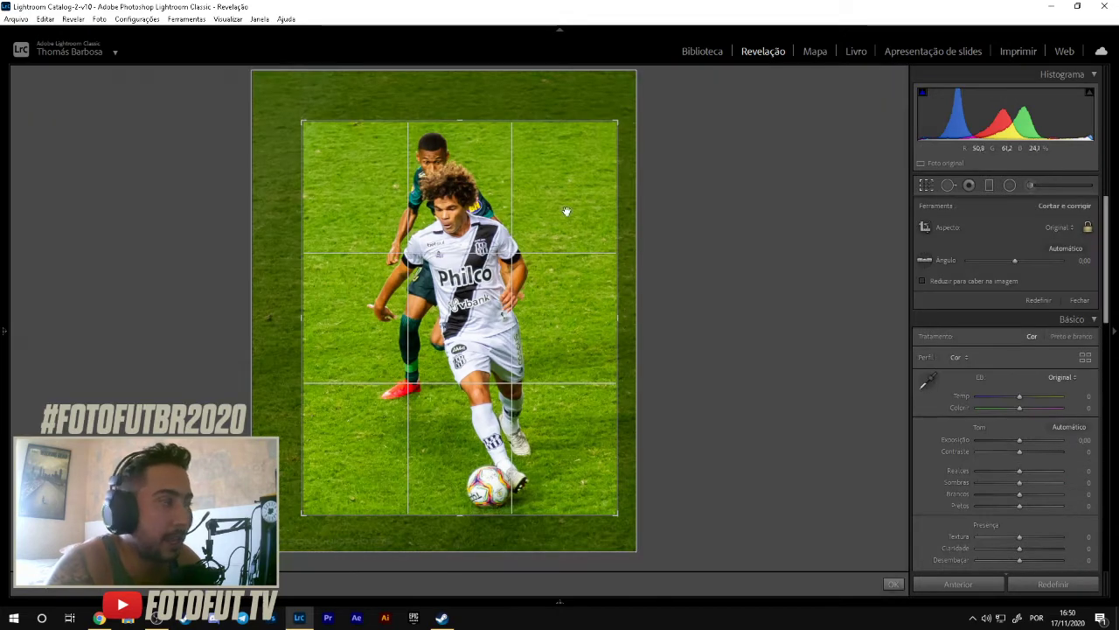
{"action": "left_click", "coordinate": [925, 188]}
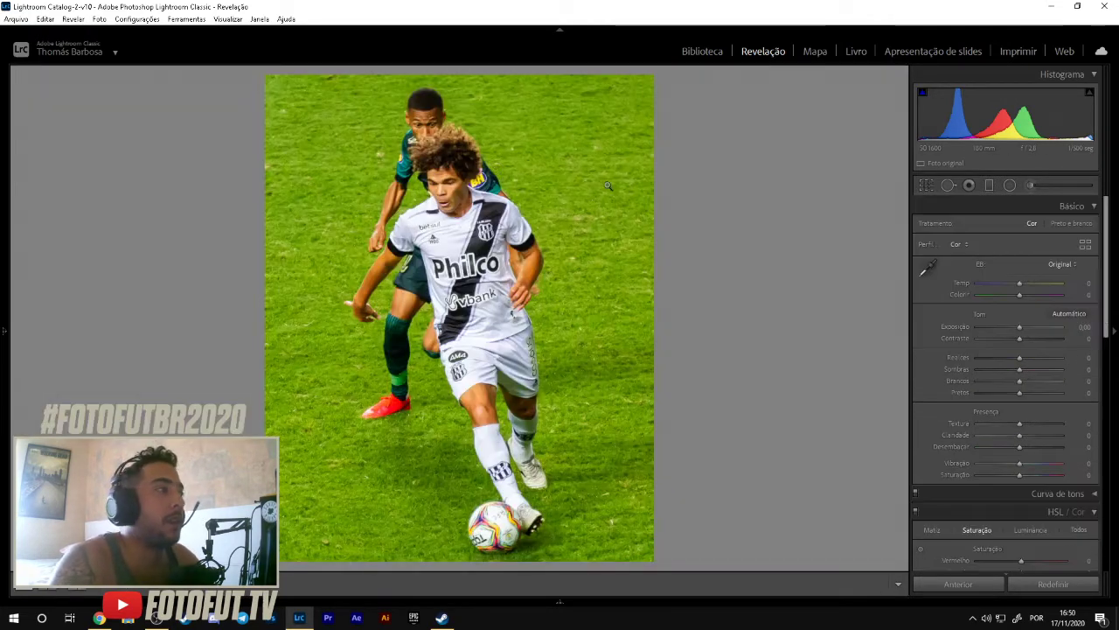
Step: Crop the following tall photo with the aspect ratio unlocked, removing the stray foot and the excess grass above and below the two players
{"action": "key", "text": "Right"}
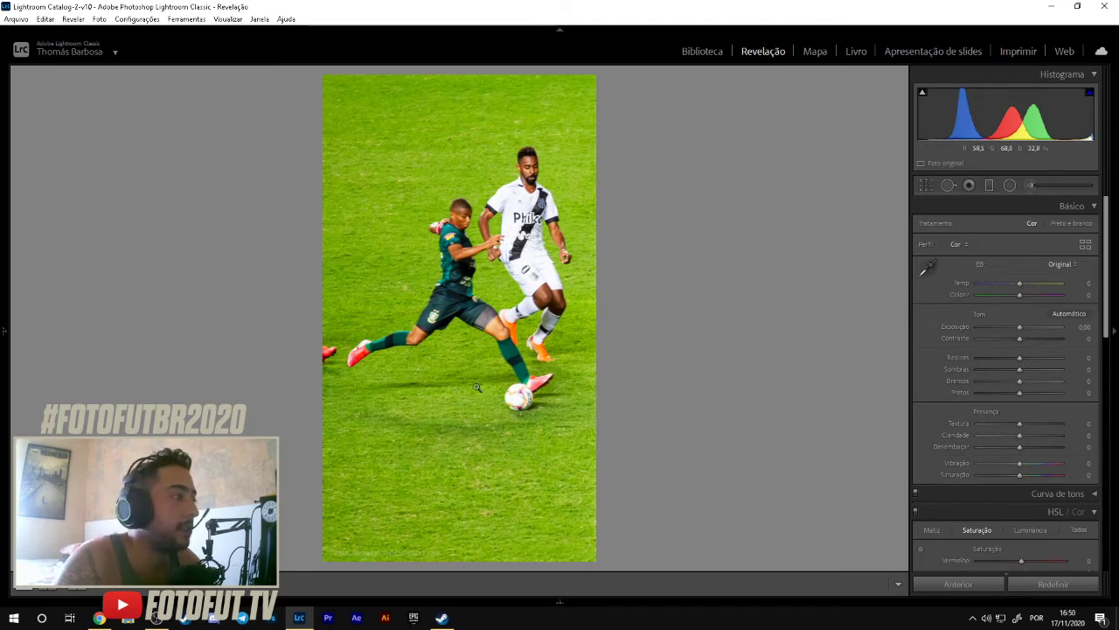
{"action": "left_click", "coordinate": [927, 185]}
{"action": "left_click_drag", "start_coordinate": [326, 301], "coordinate": [345, 301]}
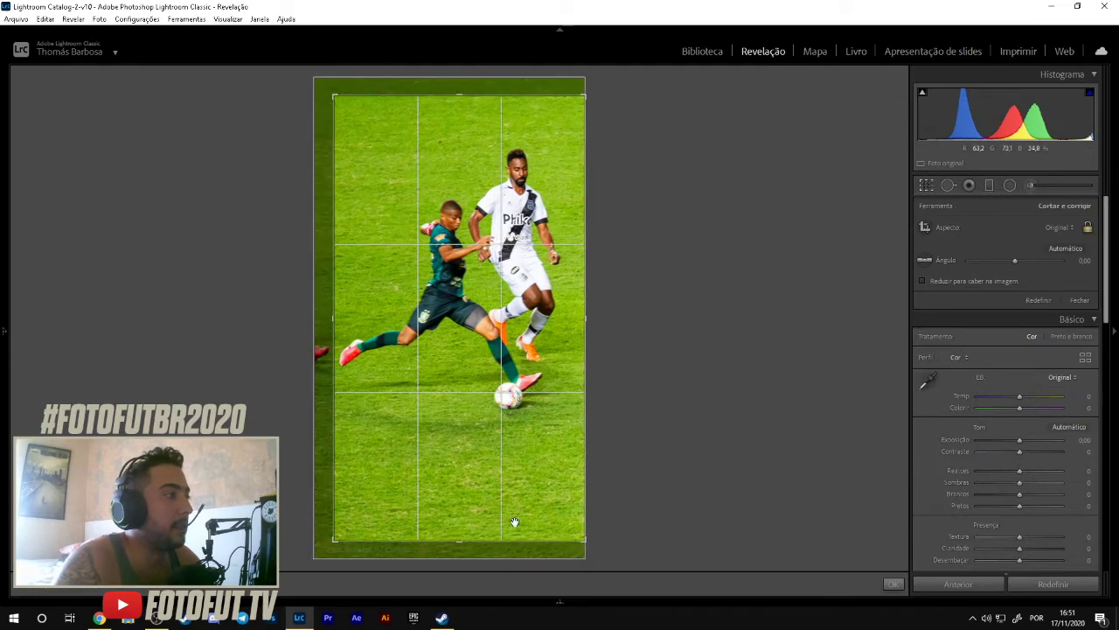
{"action": "left_click", "coordinate": [1089, 227]}
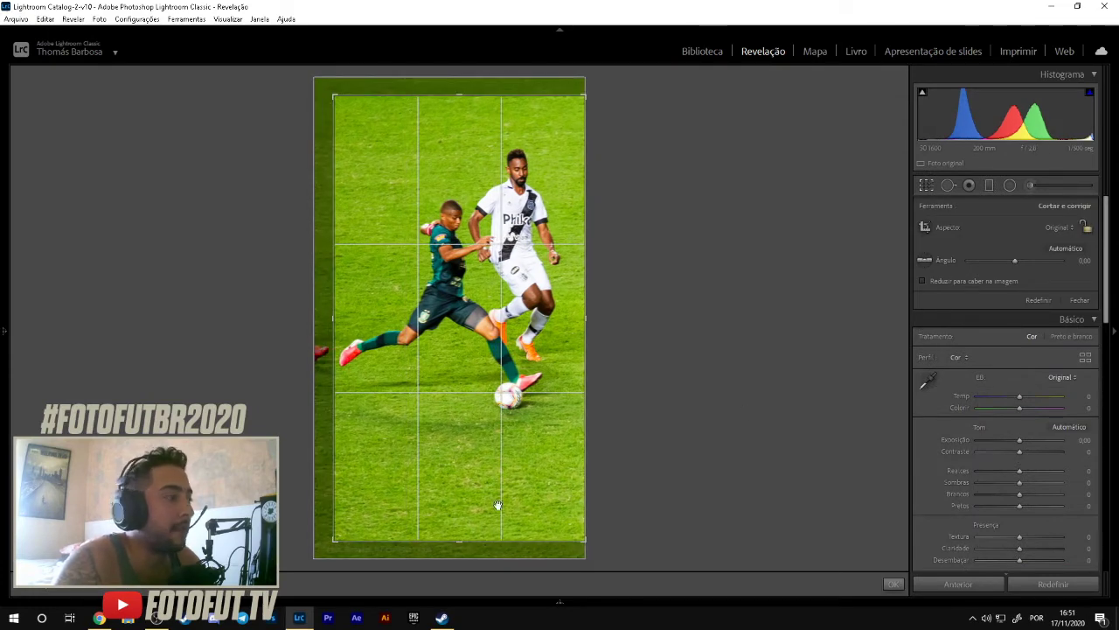
{"action": "left_click_drag", "start_coordinate": [490, 540], "coordinate": [488, 482]}
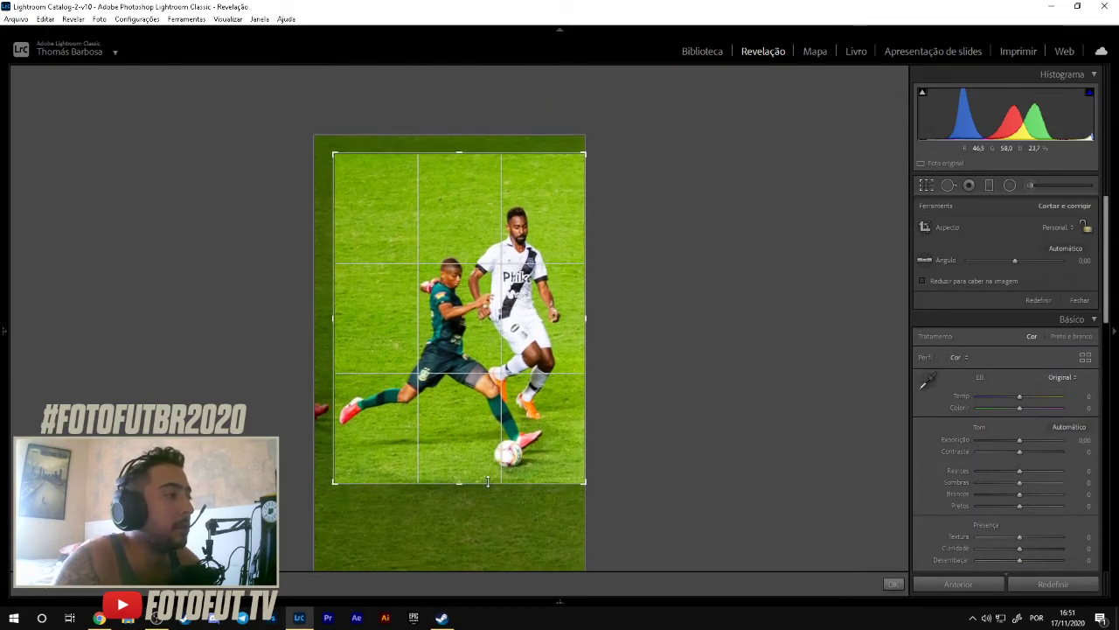
{"action": "left_click_drag", "start_coordinate": [468, 151], "coordinate": [475, 166]}
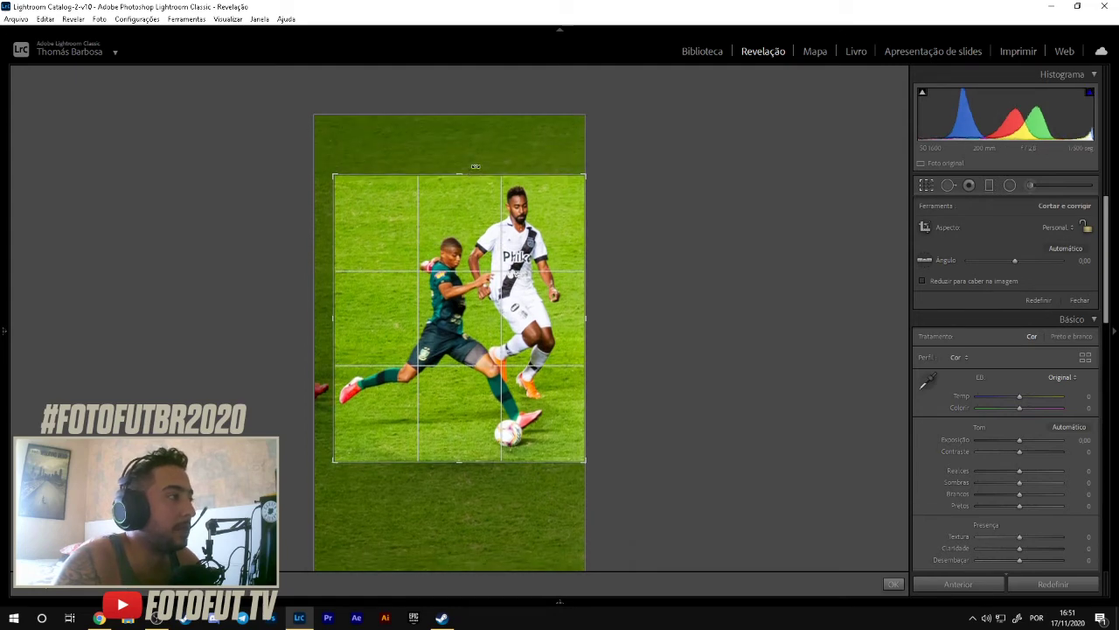
{"action": "key", "text": "Return"}
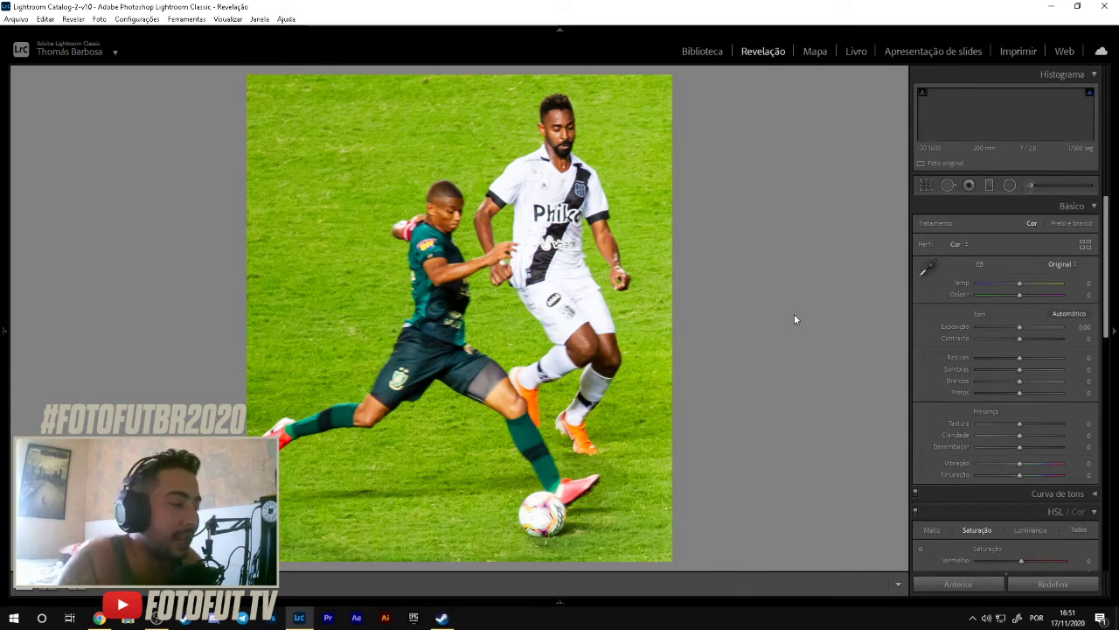
Step: Crop the next tall photo tighter around the two players and the ball at its original aspect ratio, removing excess grass above and below
{"action": "key", "text": "Right"}
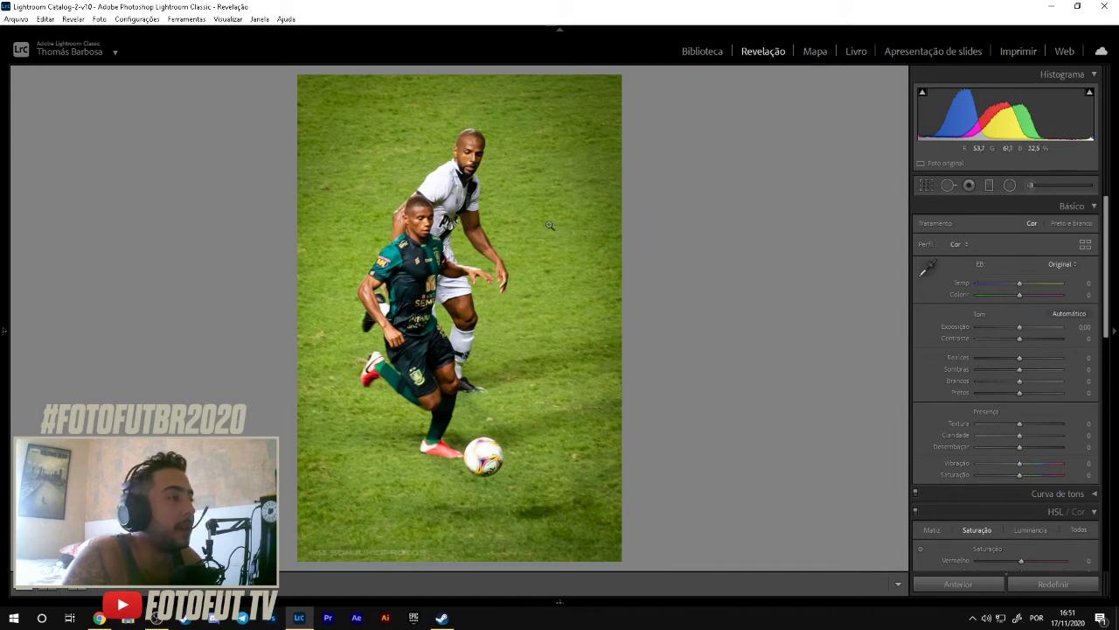
{"action": "left_click", "coordinate": [926, 185]}
{"action": "left_click_drag", "start_coordinate": [528, 558], "coordinate": [517, 522]}
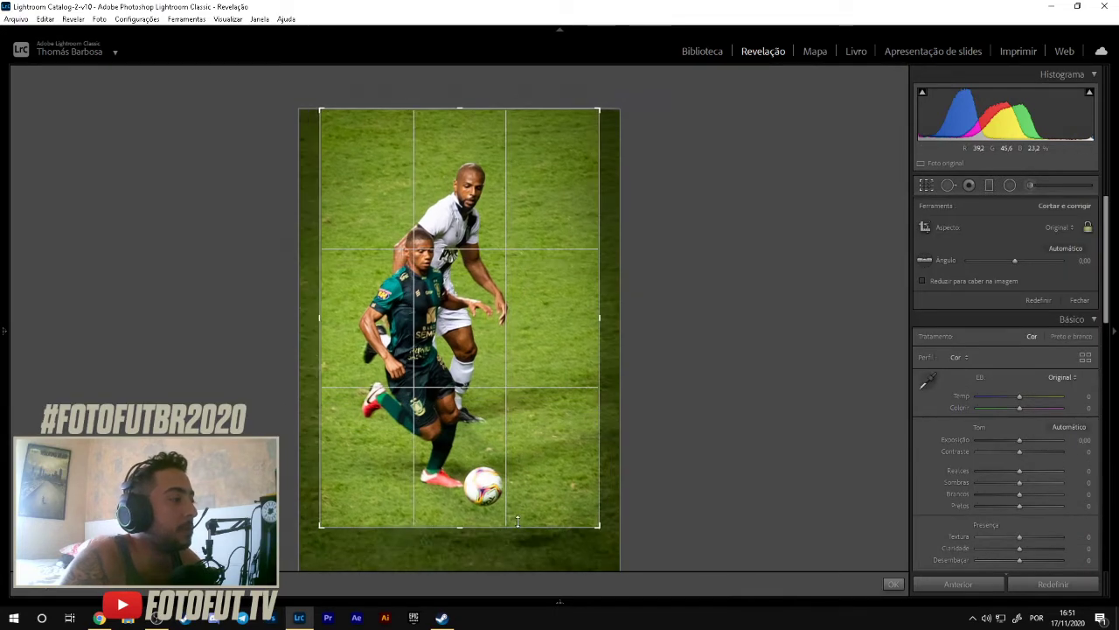
{"action": "left_click_drag", "start_coordinate": [452, 108], "coordinate": [449, 129]}
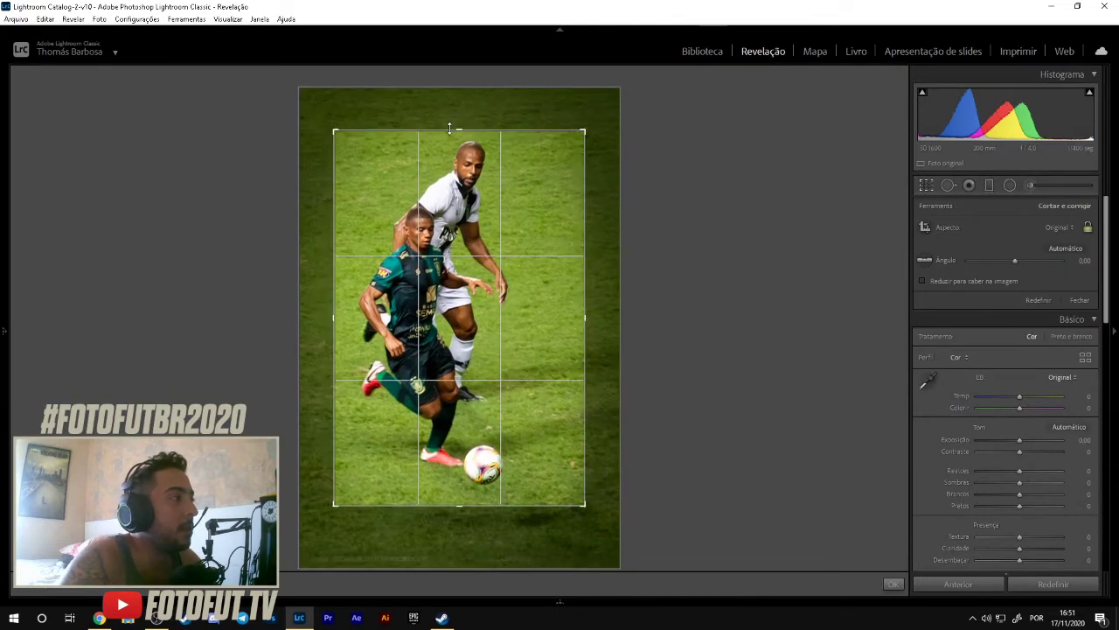
{"action": "key", "text": "Return"}
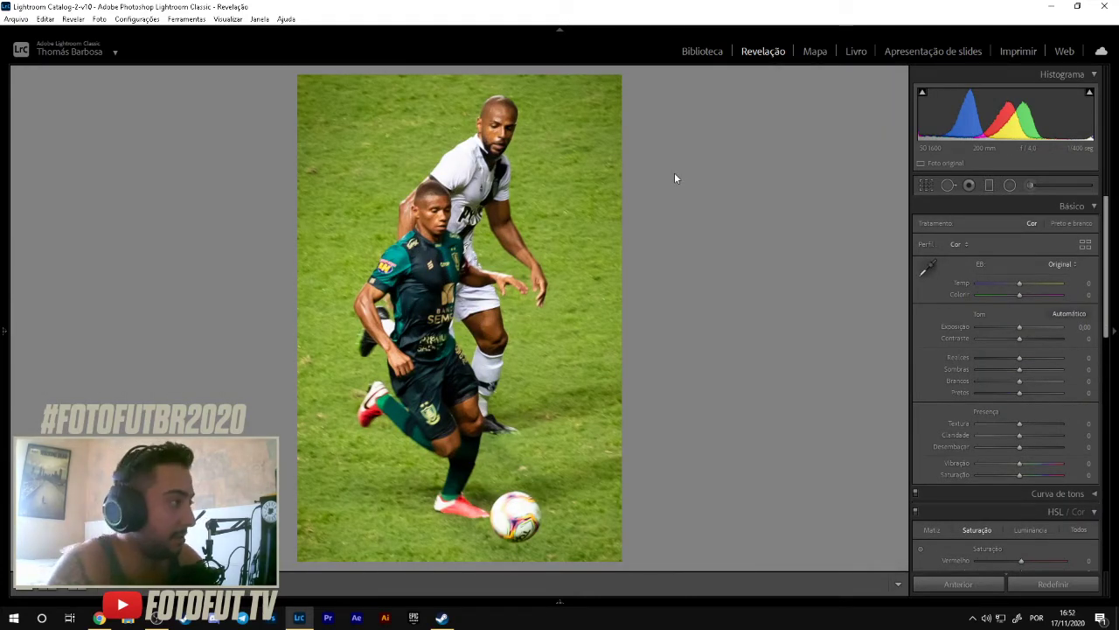
Step: Skip the wide Philco photo and crop the following running BH-shirted player slightly tighter from the photo's left side, keeping the original aspect ratio
{"action": "key", "text": "Right"}
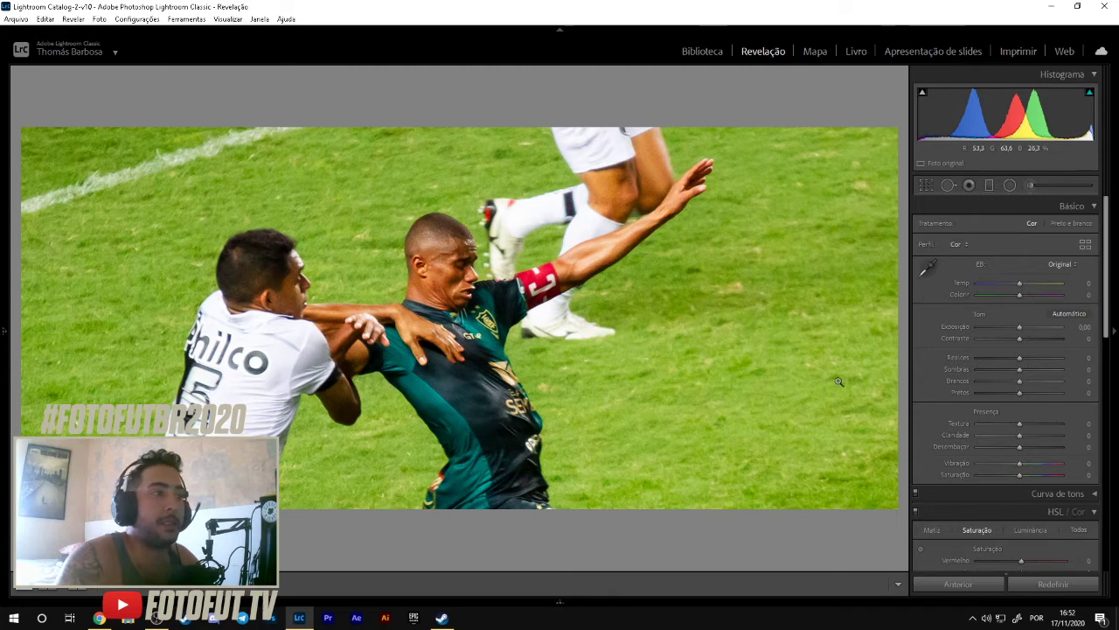
{"action": "mouse_move", "coordinate": [3, 324]}
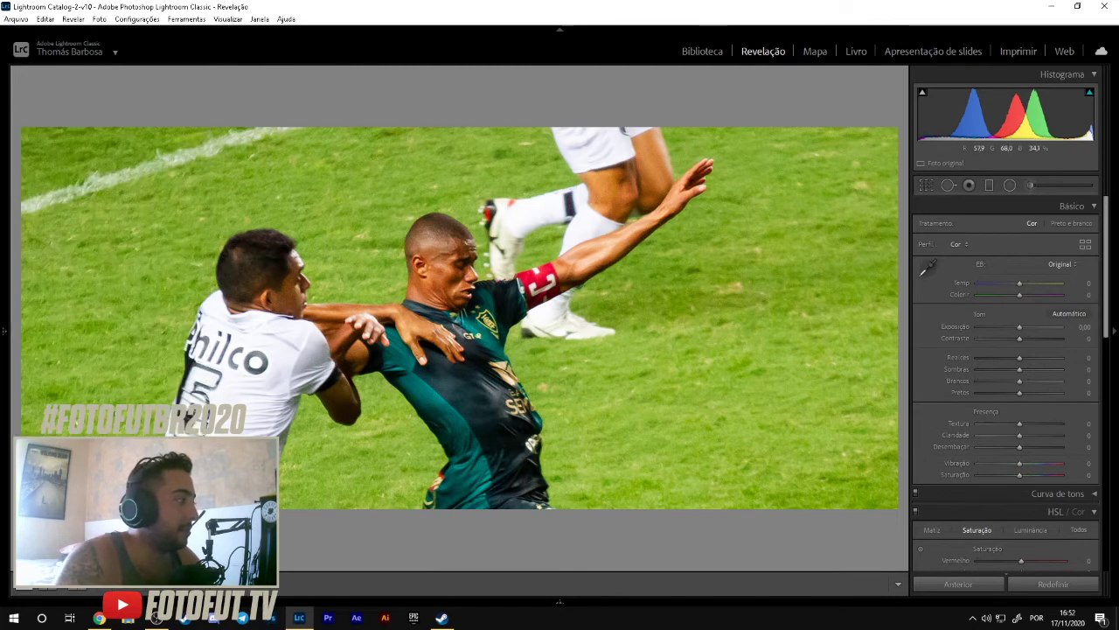
{"action": "key", "text": "Right"}
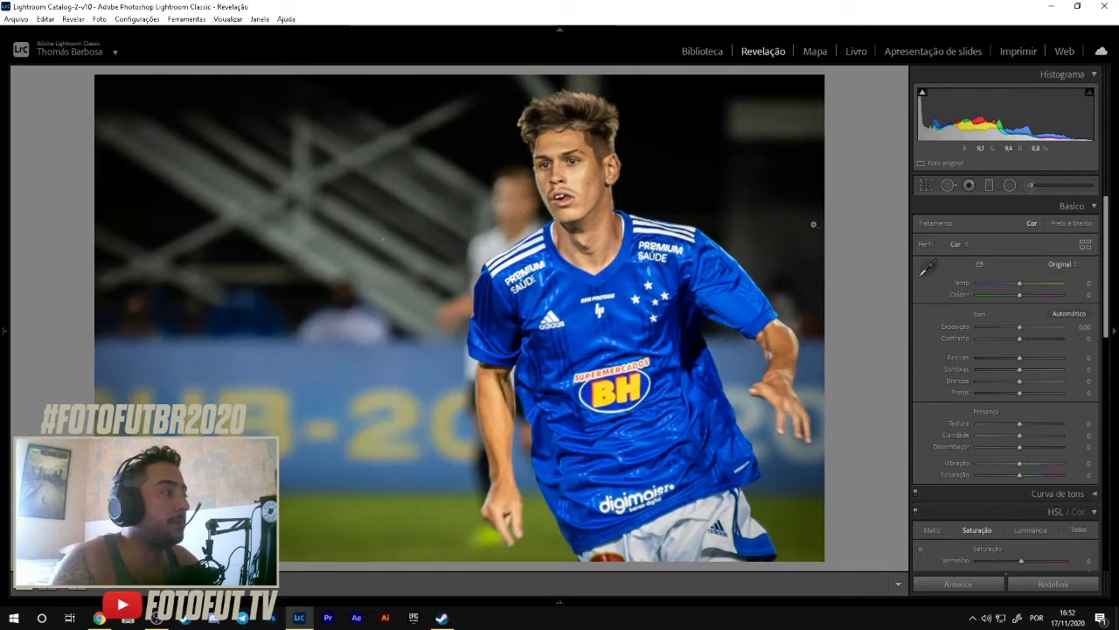
{"action": "left_click", "coordinate": [925, 185]}
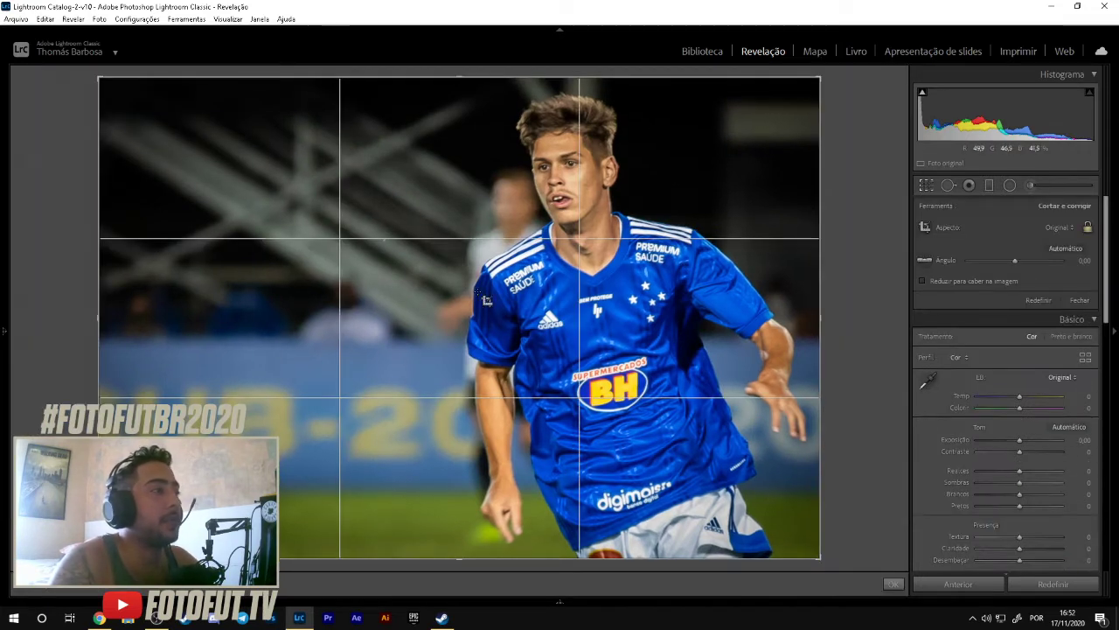
{"action": "left_click_drag", "start_coordinate": [99, 557], "coordinate": [120, 542]}
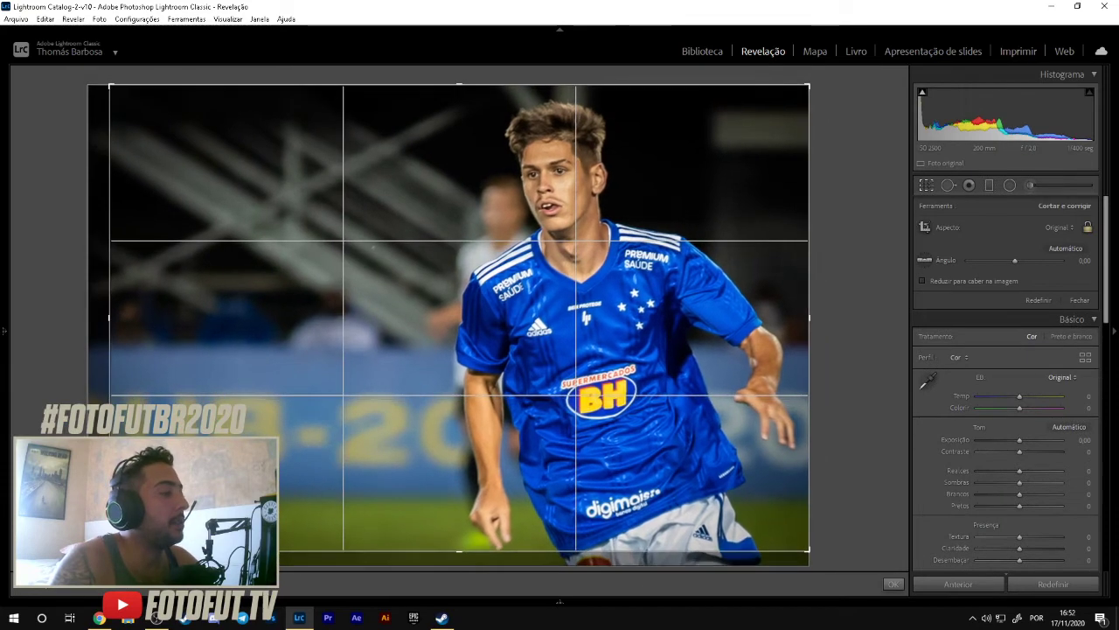
{"action": "left_click_drag", "start_coordinate": [454, 423], "coordinate": [446, 417]}
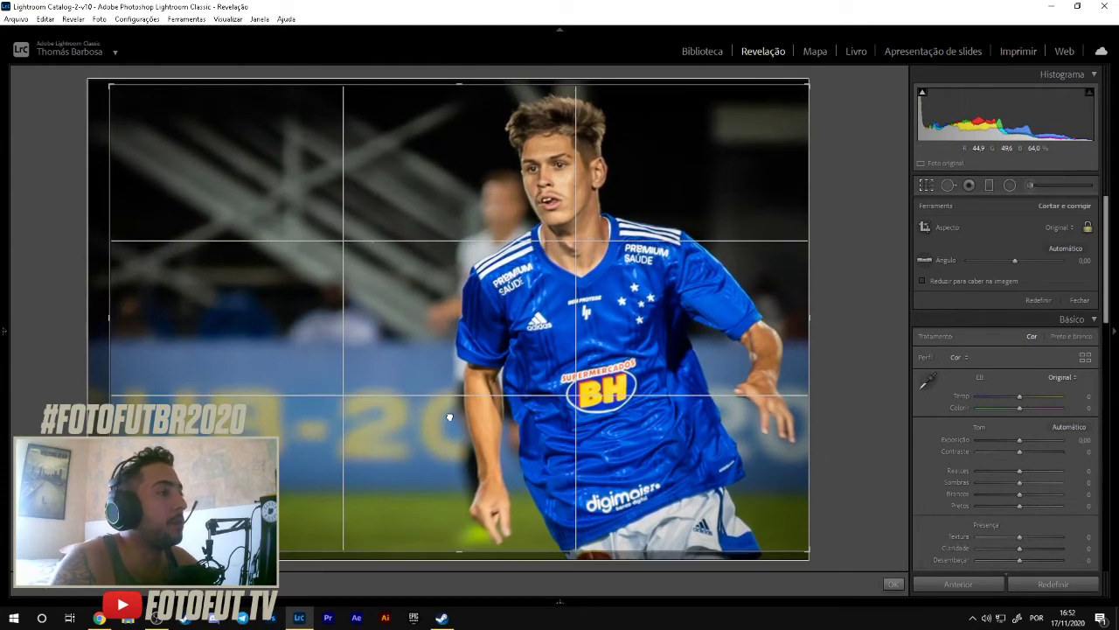
{"action": "key", "text": "Return"}
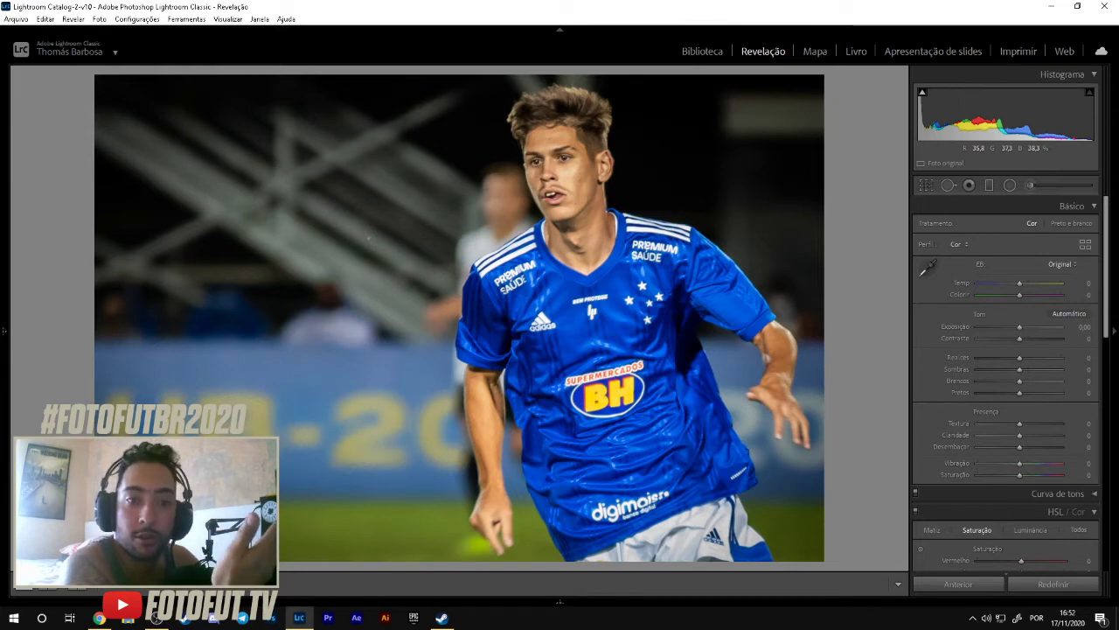
Step: Crop the long-haired player's photo to just below the BH logo, cutting the dark area at the photo's right side, and compare with the full frame
{"action": "key", "text": "Right"}
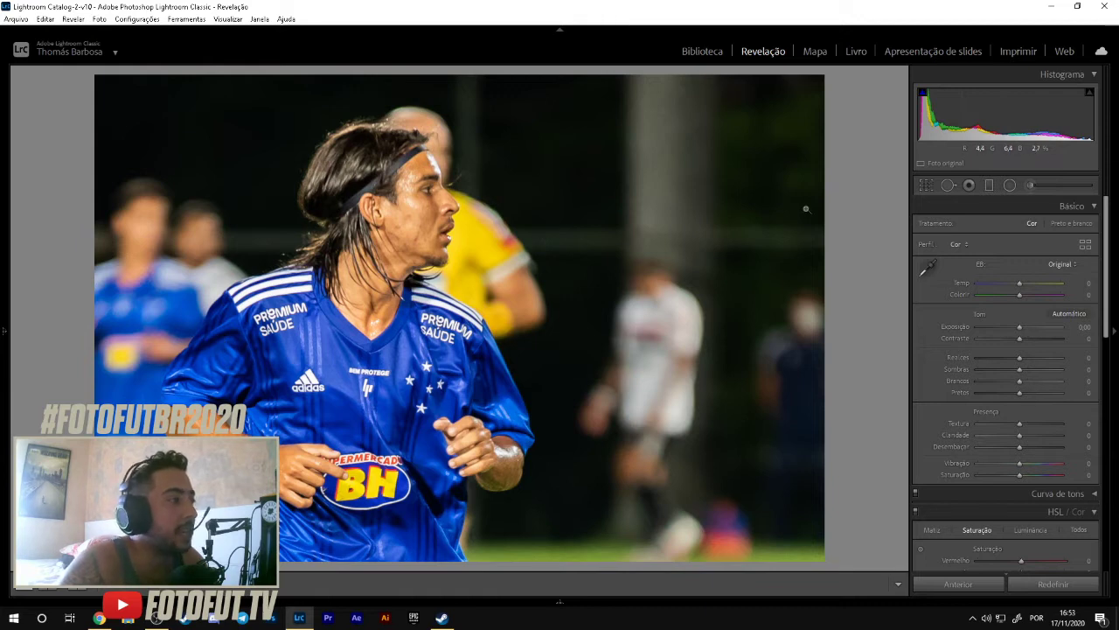
{"action": "left_click", "coordinate": [926, 184]}
{"action": "left_click_drag", "start_coordinate": [822, 181], "coordinate": [768, 180]}
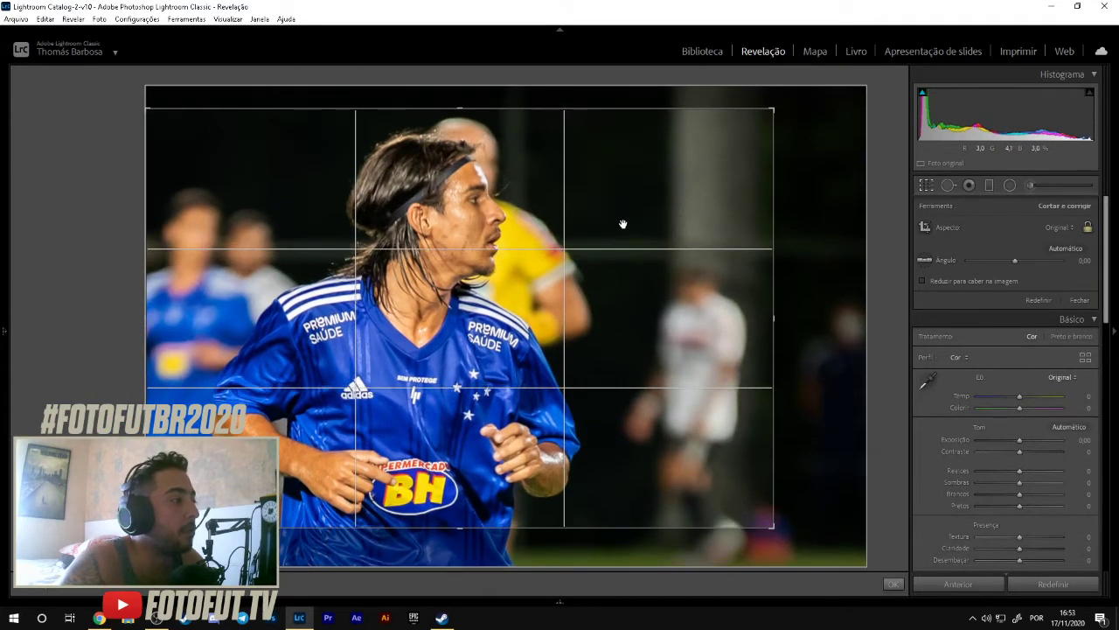
{"action": "left_click_drag", "start_coordinate": [753, 511], "coordinate": [765, 517]}
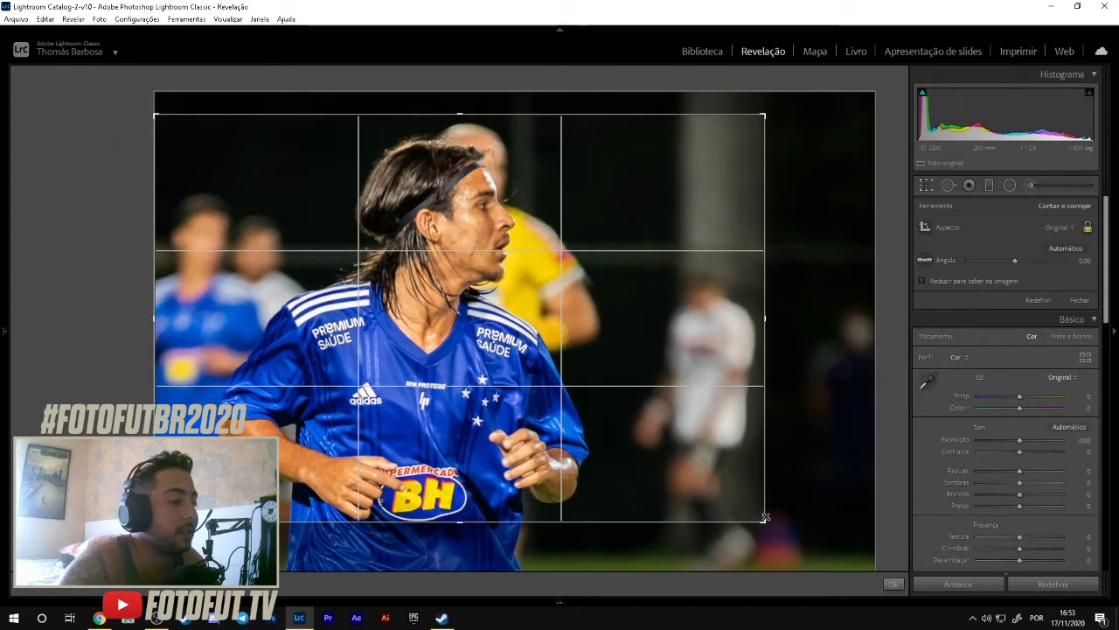
{"action": "key", "text": "Return"}
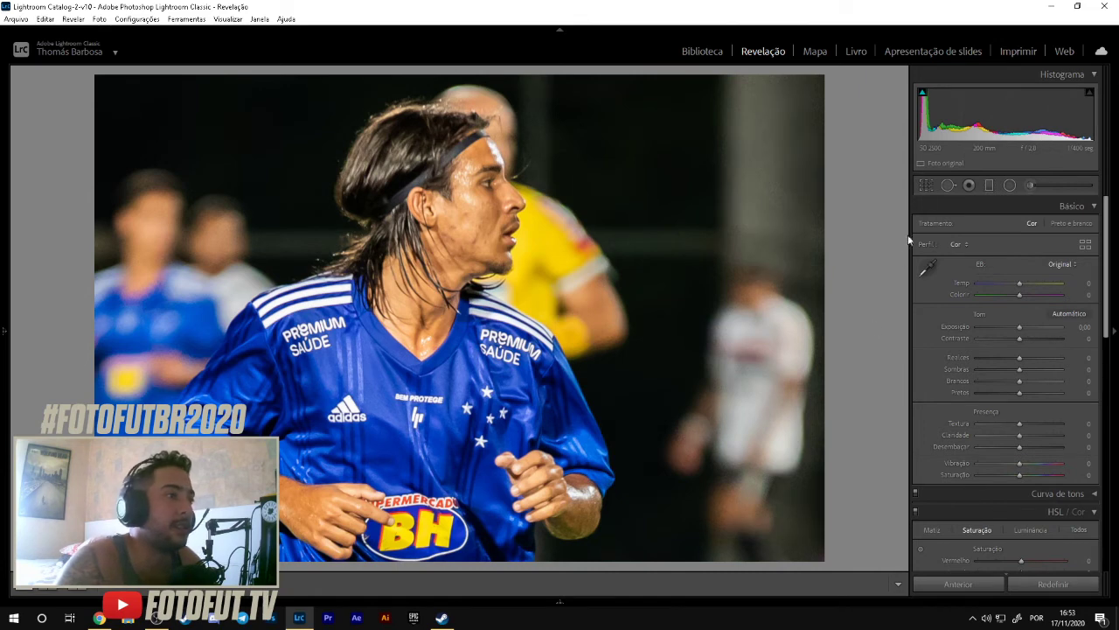
{"action": "left_click", "coordinate": [926, 186]}
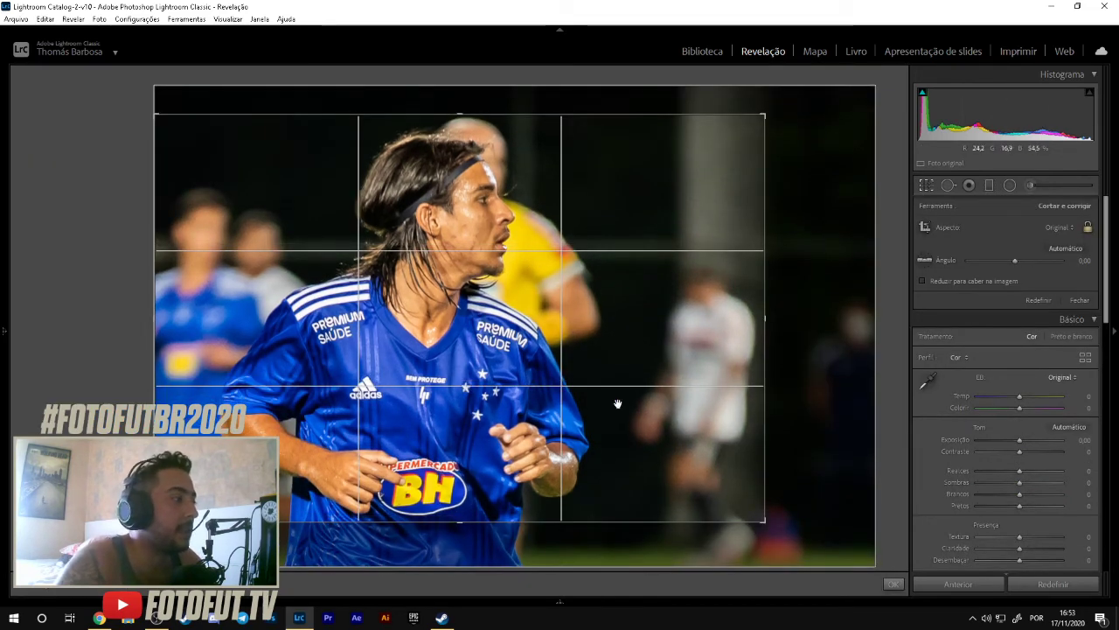
{"action": "key", "text": "Return"}
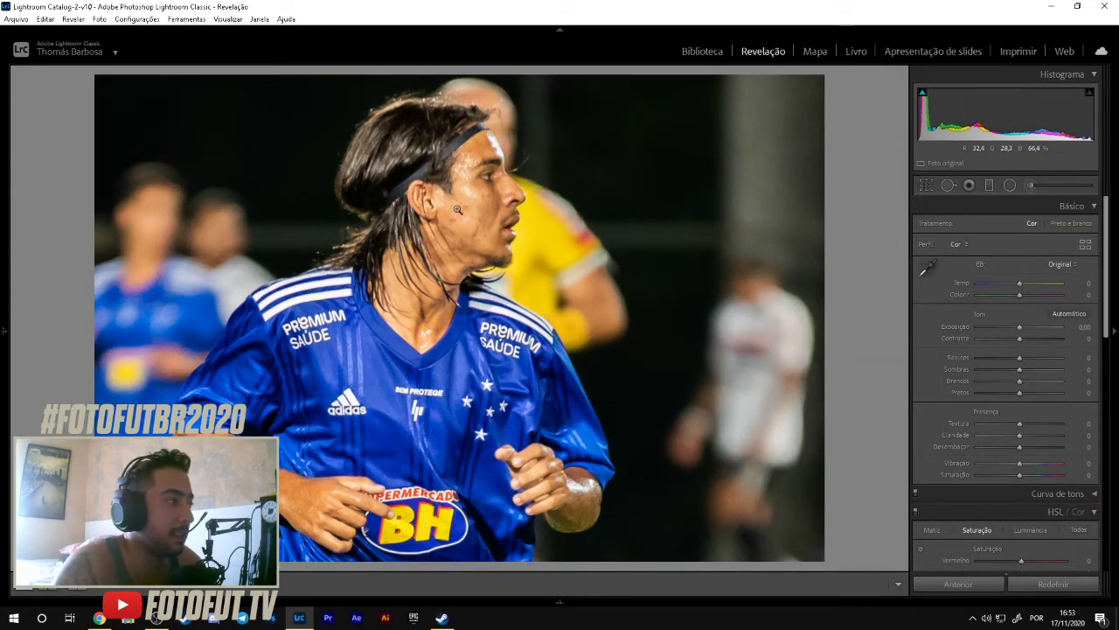
Step: Crop the assistant referee's photo at its original aspect ratio to her upper body and outstretched arm, removing the legs and flag
{"action": "key", "text": "Right"}
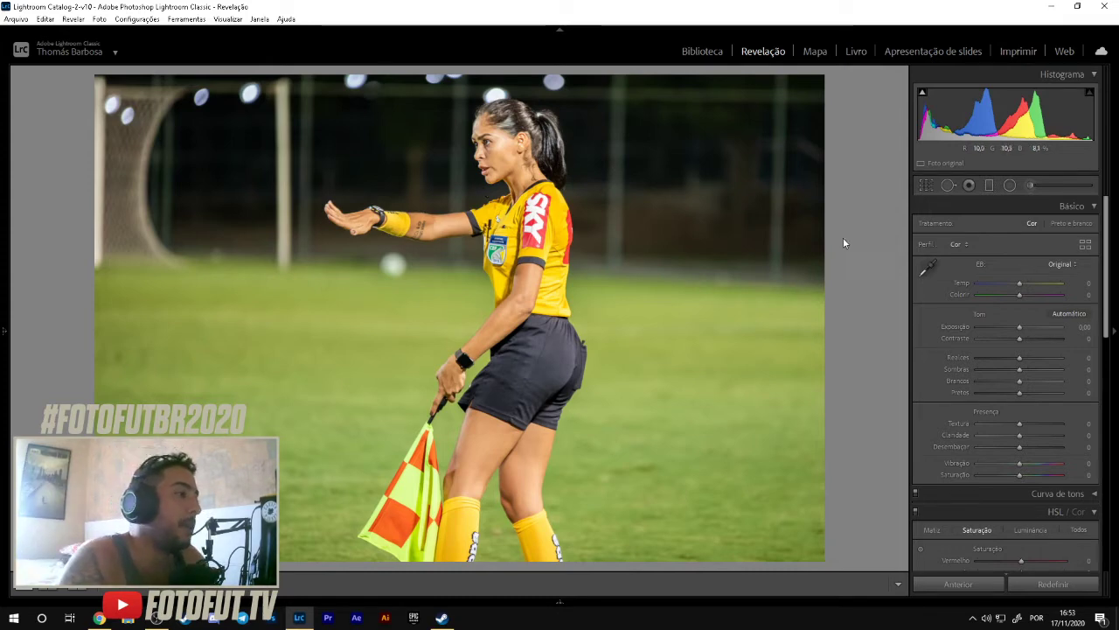
{"action": "left_click", "coordinate": [926, 186]}
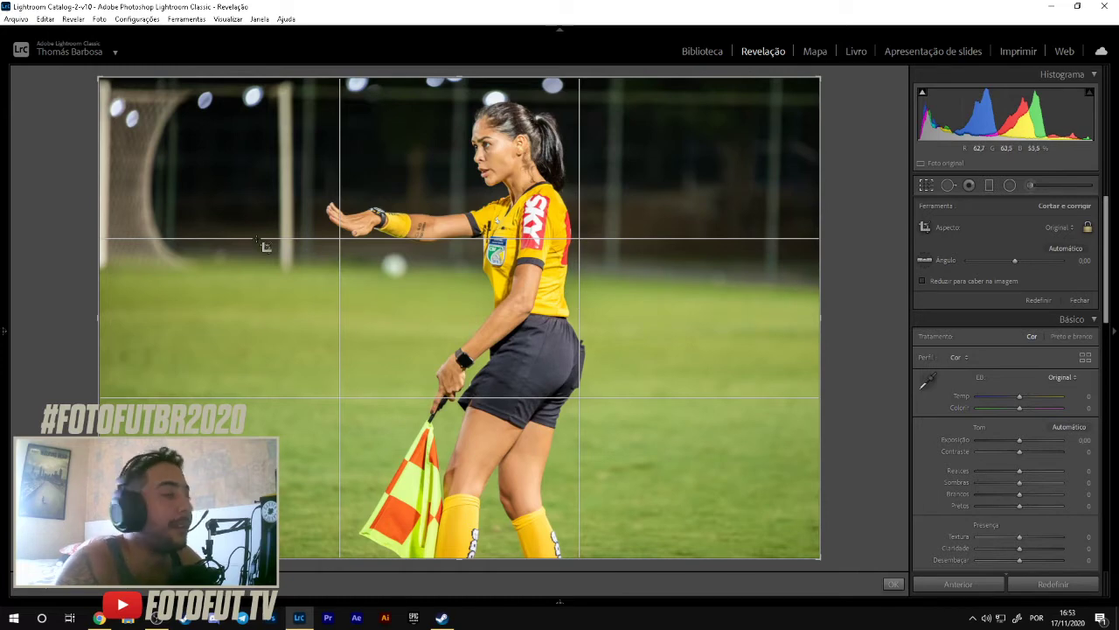
{"action": "left_click_drag", "start_coordinate": [401, 542], "coordinate": [439, 405]}
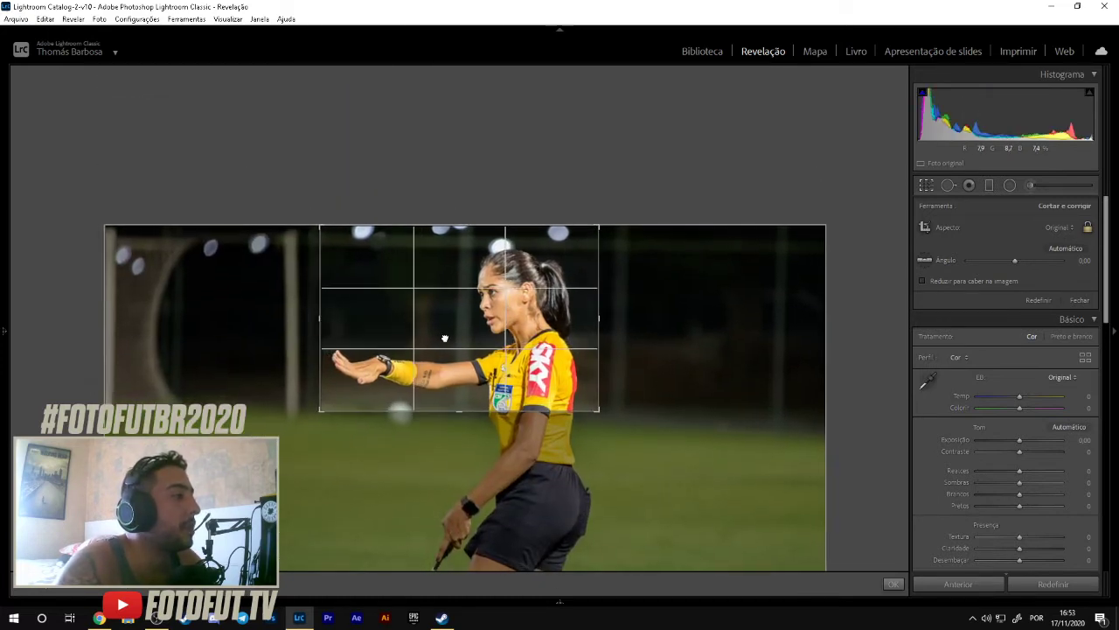
{"action": "key", "text": "Return"}
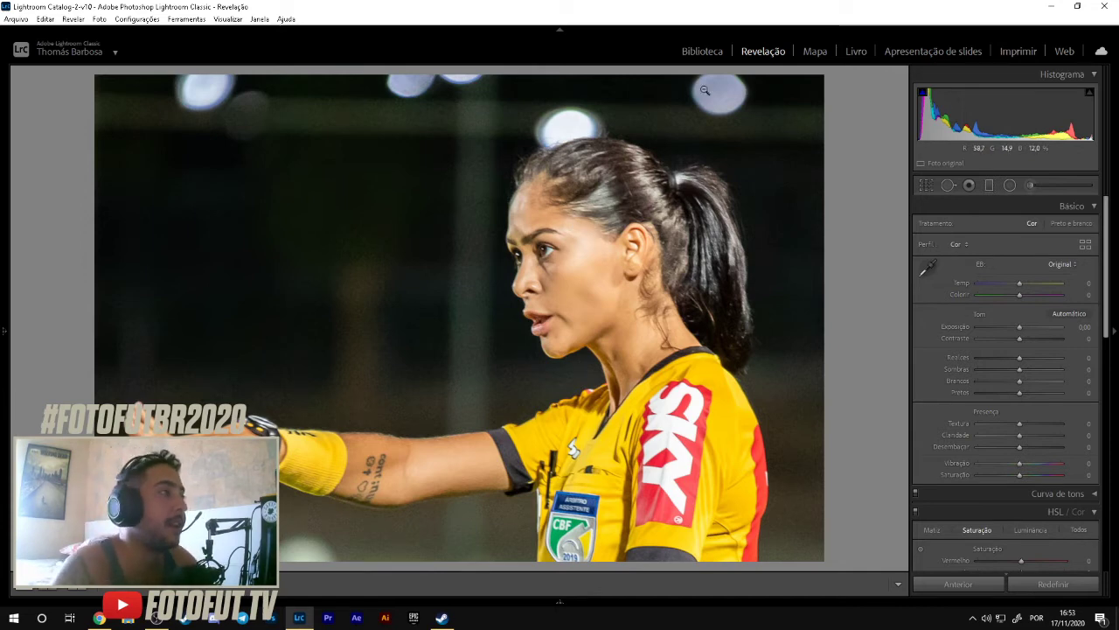
{"action": "key", "text": "g"}
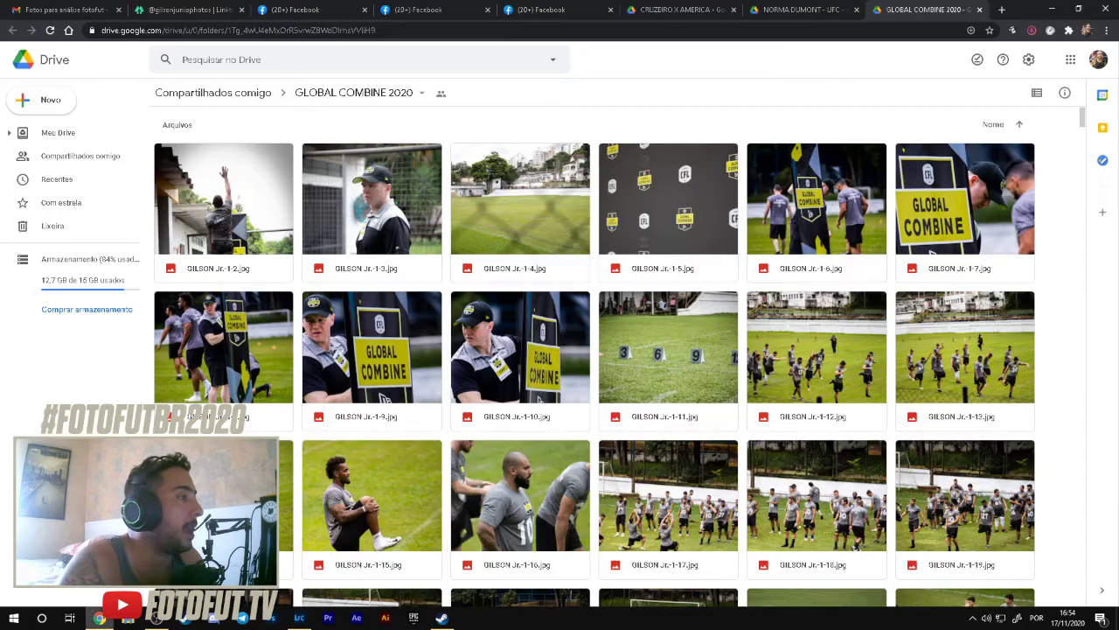
Step: Switch to Chrome, look through the photos in the GLOBAL COMBINE 2020 Drive folder and open photo 1-239 of the leaping athlete
{"action": "left_click", "coordinate": [99, 618]}
{"action": "scroll", "coordinate": [759, 333], "scroll_direction": "down", "scroll_amount": 3}
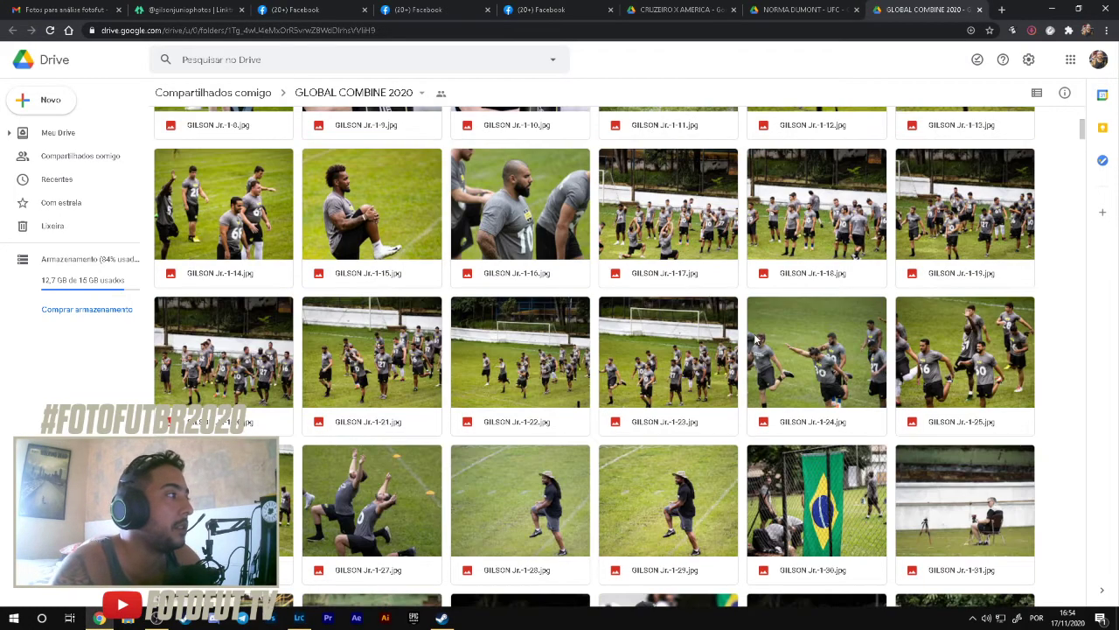
{"action": "scroll", "coordinate": [741, 305], "scroll_direction": "down", "scroll_amount": 5}
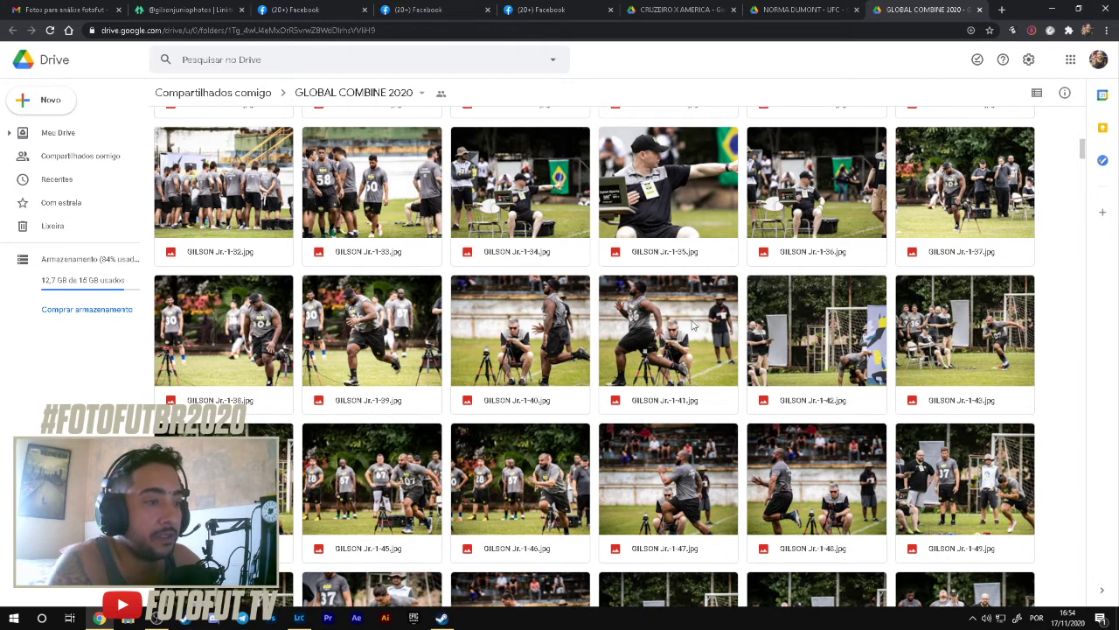
{"action": "scroll", "coordinate": [695, 326], "scroll_direction": "down", "scroll_amount": 3}
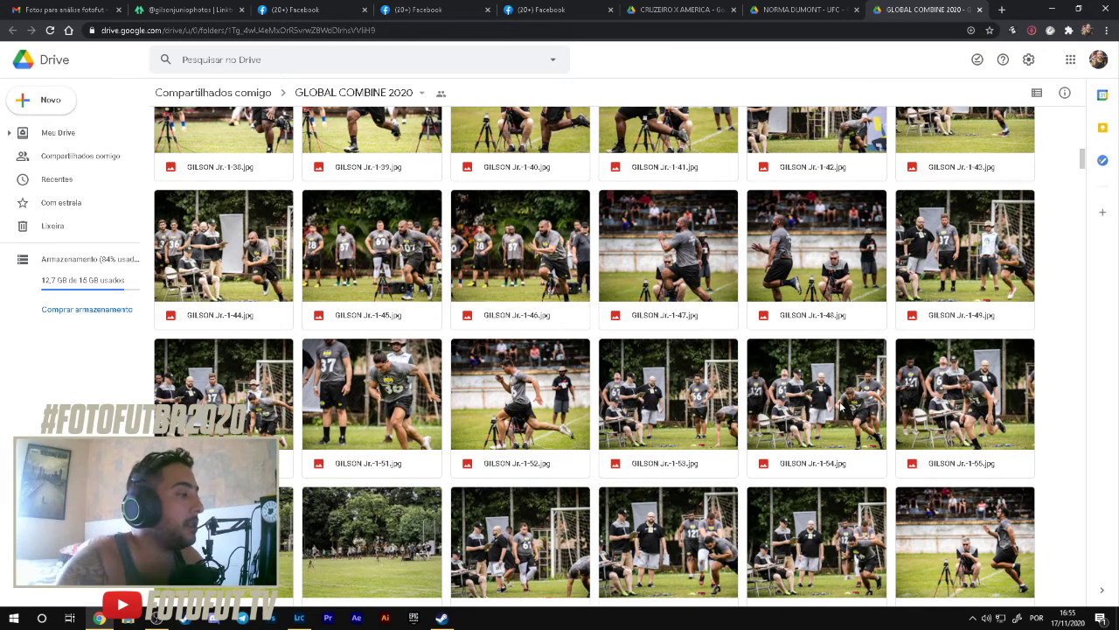
{"action": "scroll", "coordinate": [844, 411], "scroll_direction": "down", "scroll_amount": 3}
{"action": "scroll", "coordinate": [849, 415], "scroll_direction": "down", "scroll_amount": 2}
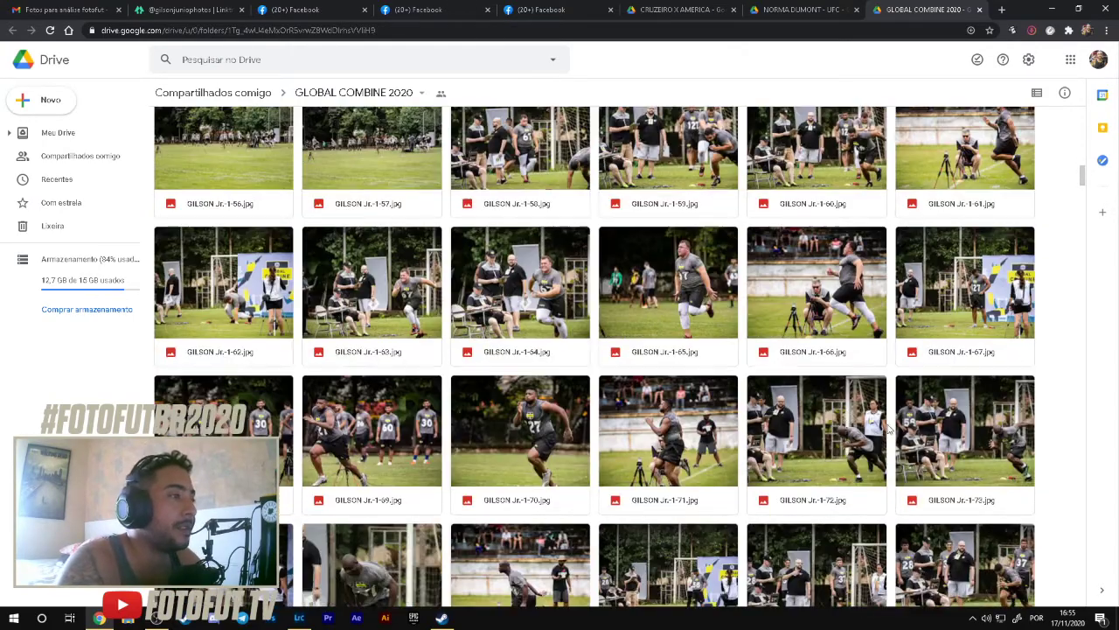
{"action": "scroll", "coordinate": [891, 431], "scroll_direction": "down", "scroll_amount": 3}
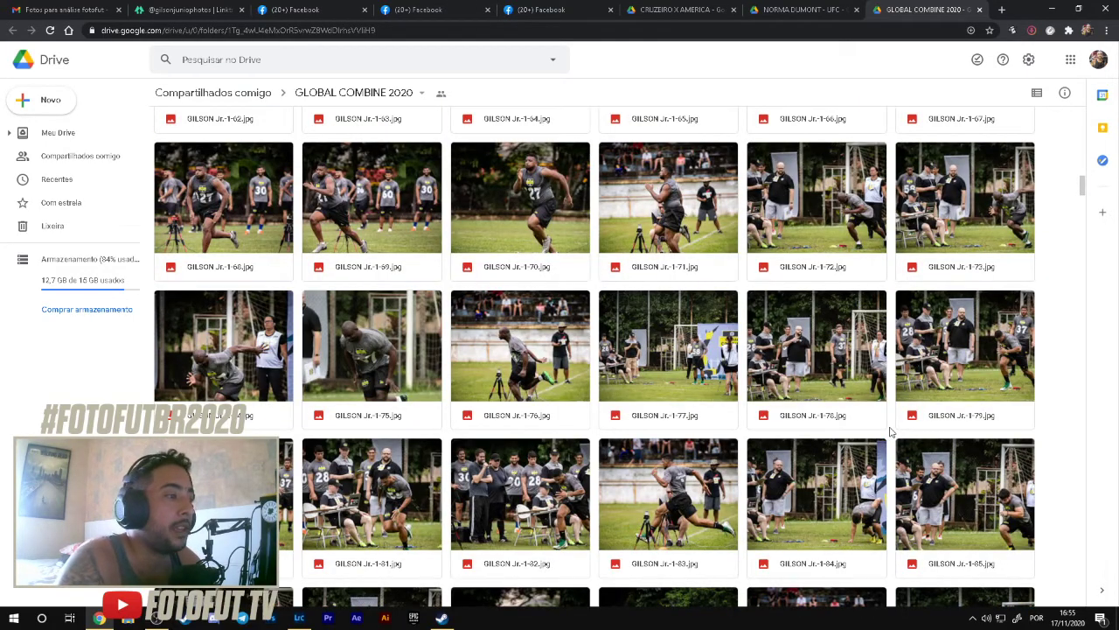
{"action": "scroll", "coordinate": [893, 428], "scroll_direction": "down", "scroll_amount": 2}
{"action": "scroll", "coordinate": [895, 442], "scroll_direction": "down", "scroll_amount": 2}
{"action": "scroll", "coordinate": [894, 443], "scroll_direction": "down", "scroll_amount": 4}
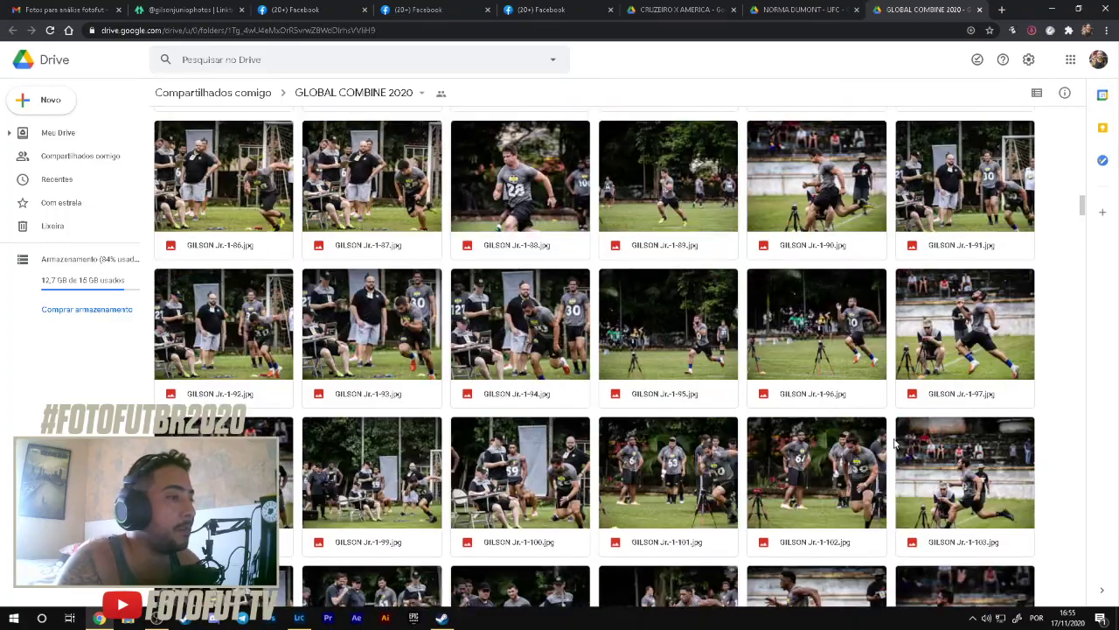
{"action": "scroll", "coordinate": [893, 443], "scroll_direction": "down", "scroll_amount": 7}
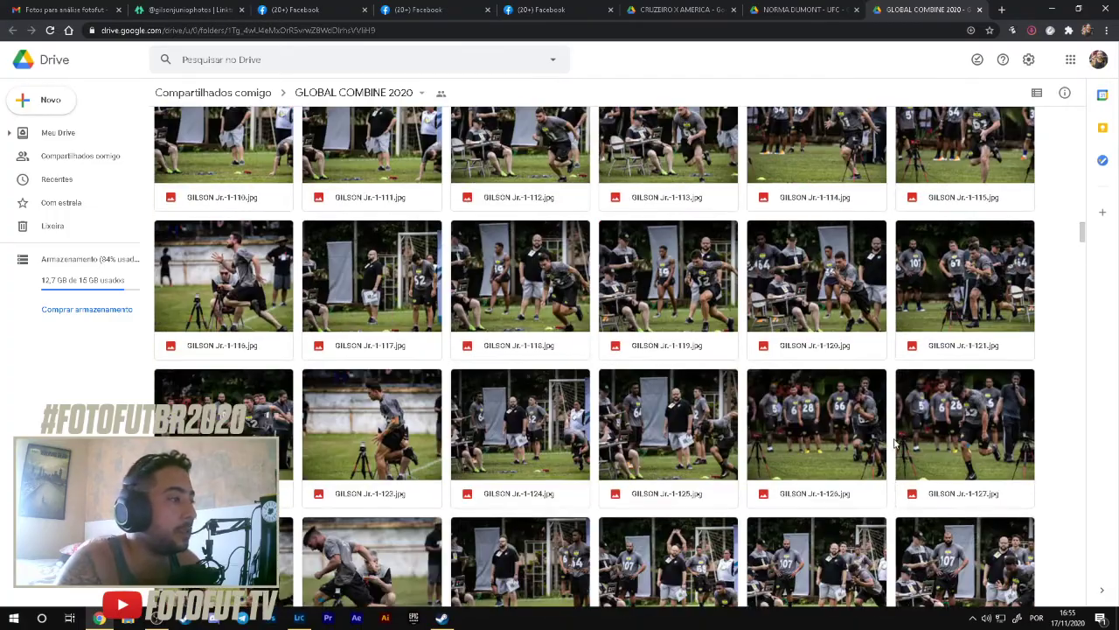
{"action": "scroll", "coordinate": [894, 443], "scroll_direction": "down", "scroll_amount": 6}
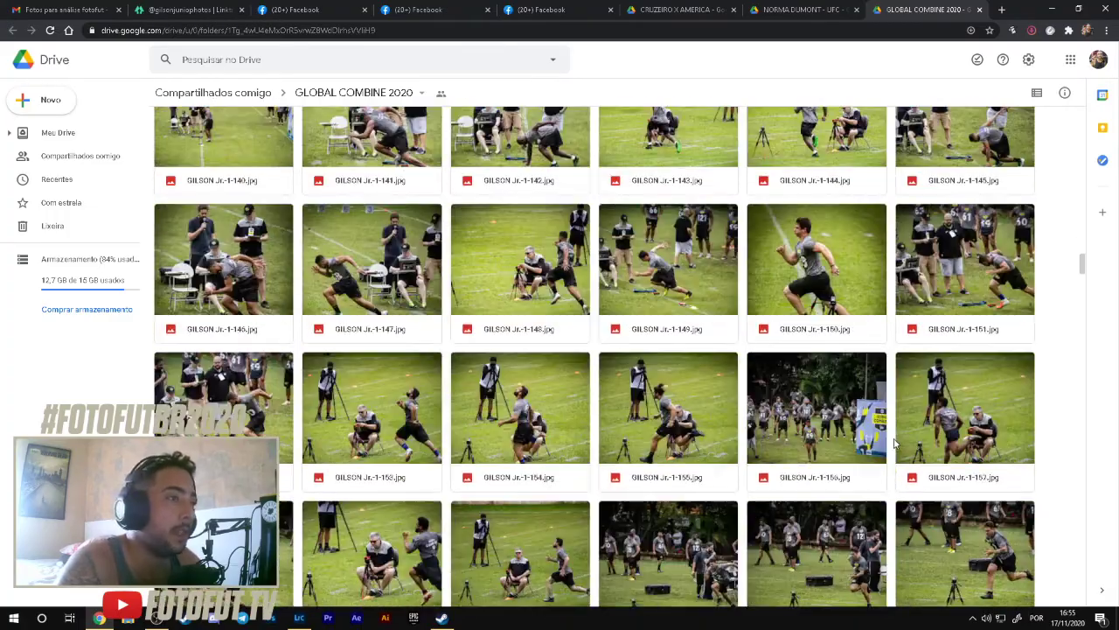
{"action": "scroll", "coordinate": [894, 443], "scroll_direction": "down", "scroll_amount": 8}
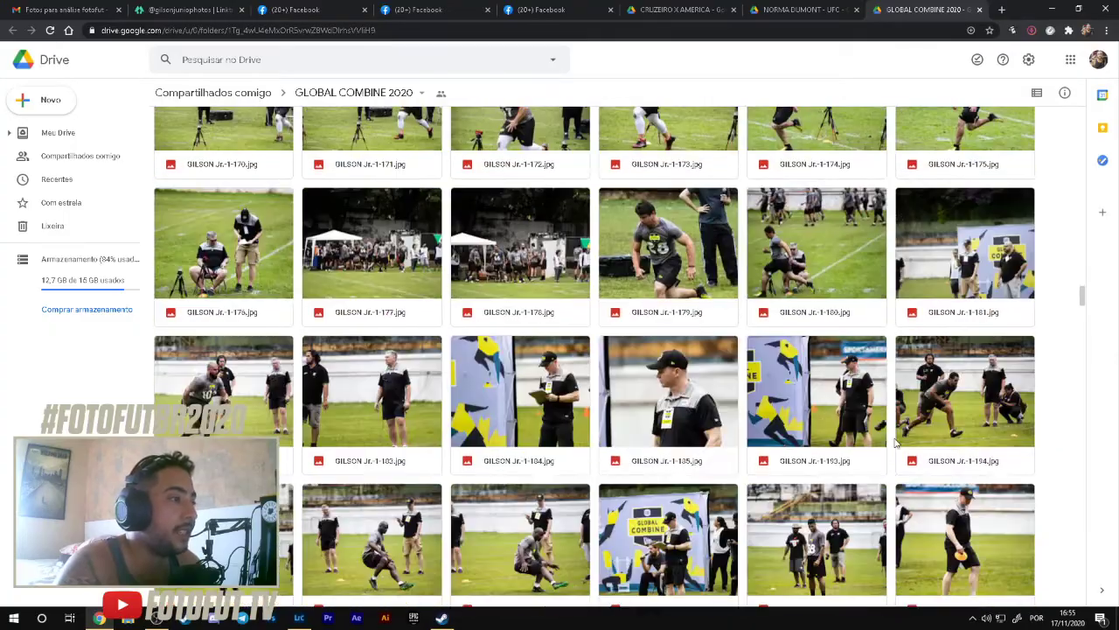
{"action": "scroll", "coordinate": [708, 411], "scroll_direction": "down", "scroll_amount": 15}
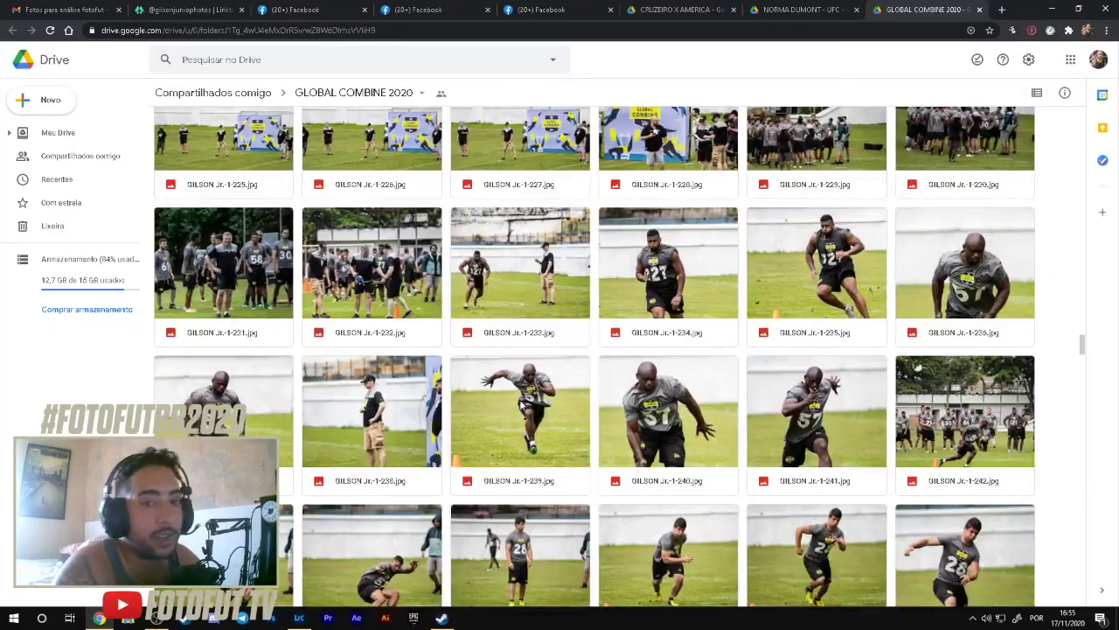
{"action": "double_click", "coordinate": [514, 396]}
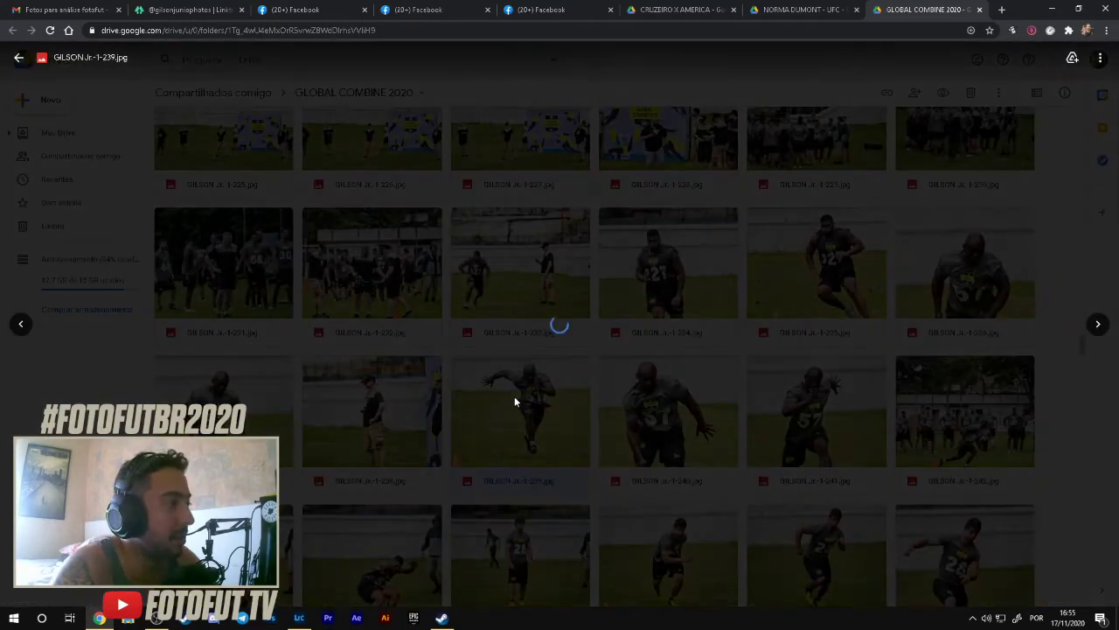